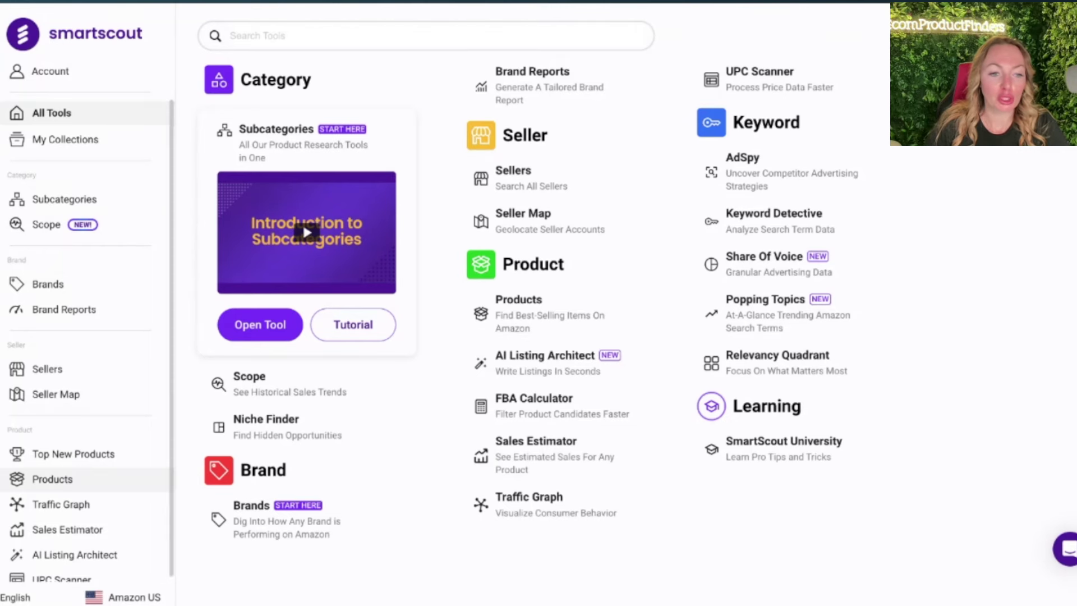
left_click(53, 478)
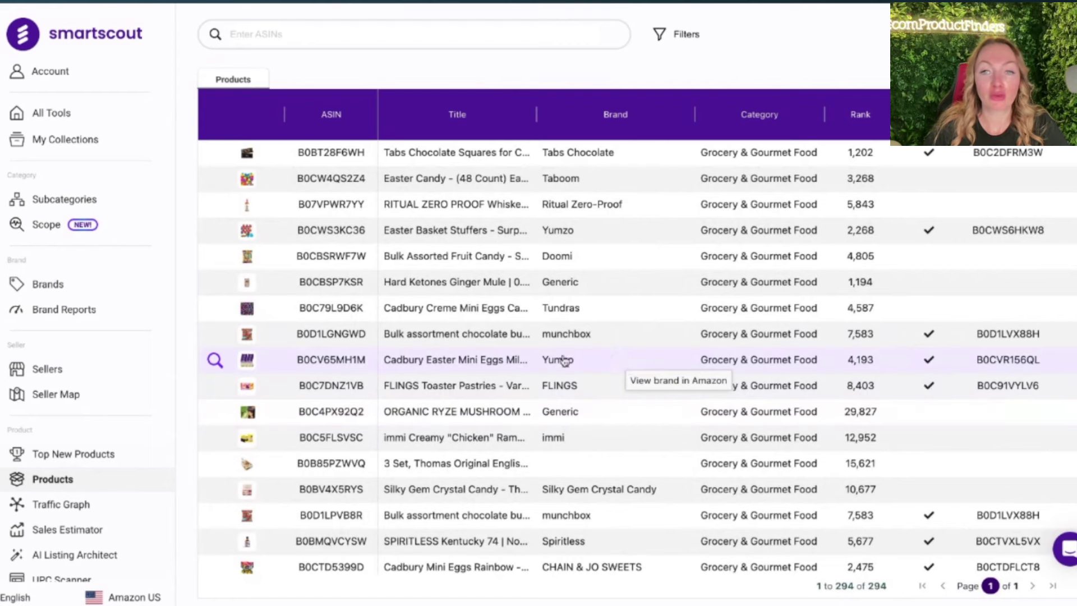
scroll(694, 313, "right", 3)
scroll(694, 324, "right", 2)
scroll(694, 324, "right", 1)
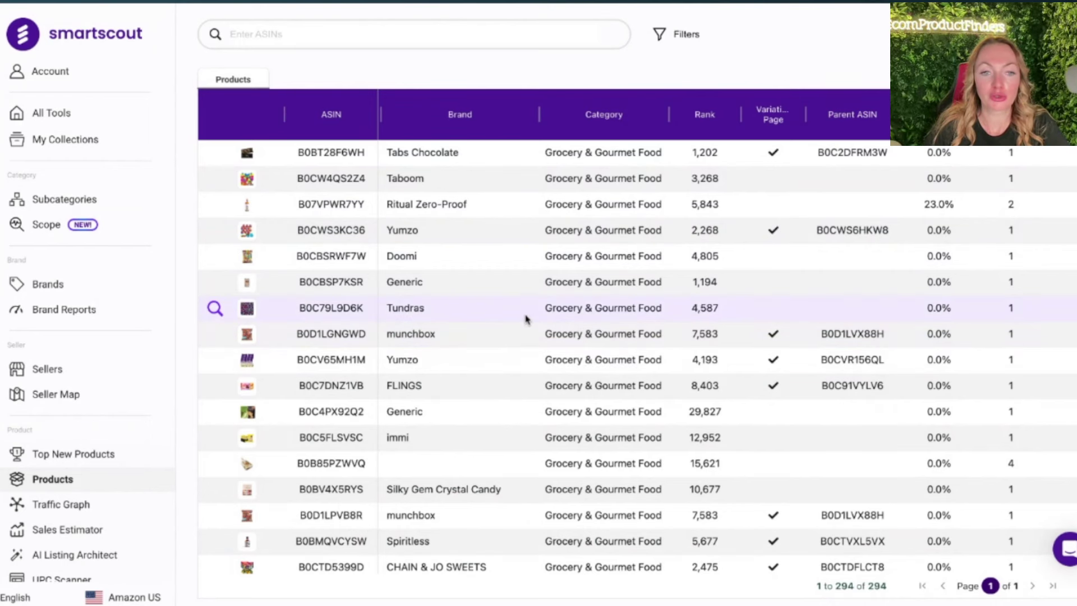
scroll(599, 333, "right", 1)
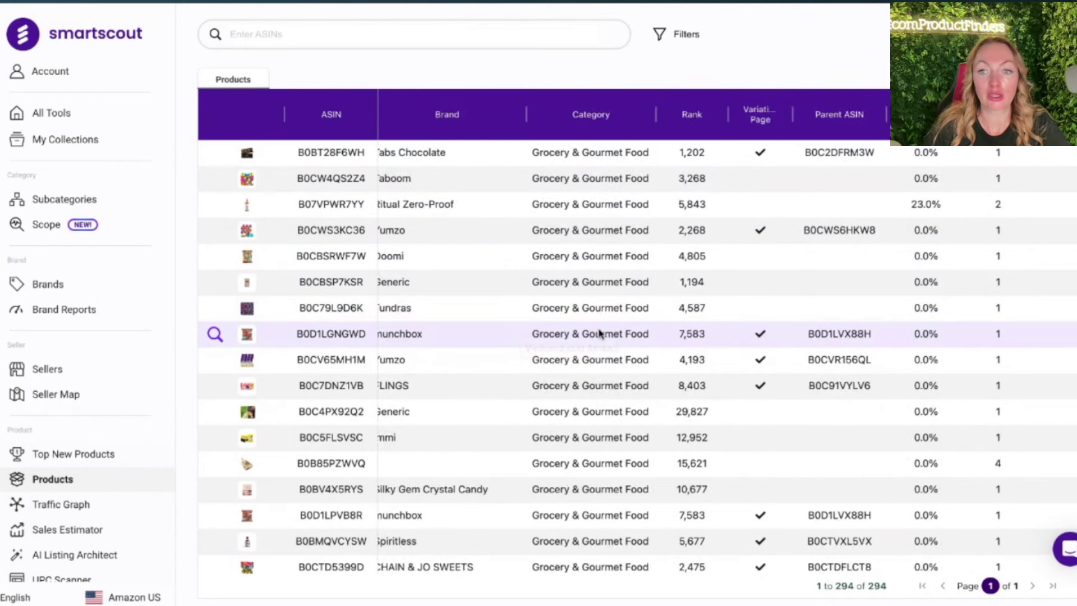
scroll(599, 333, "right", 4)
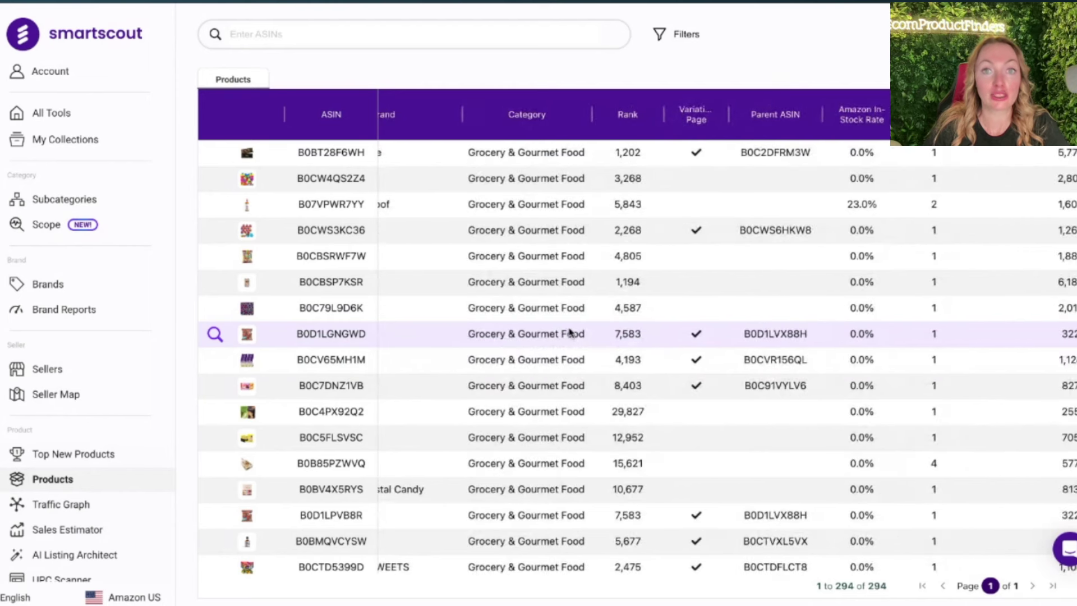
scroll(569, 332, "right", 10)
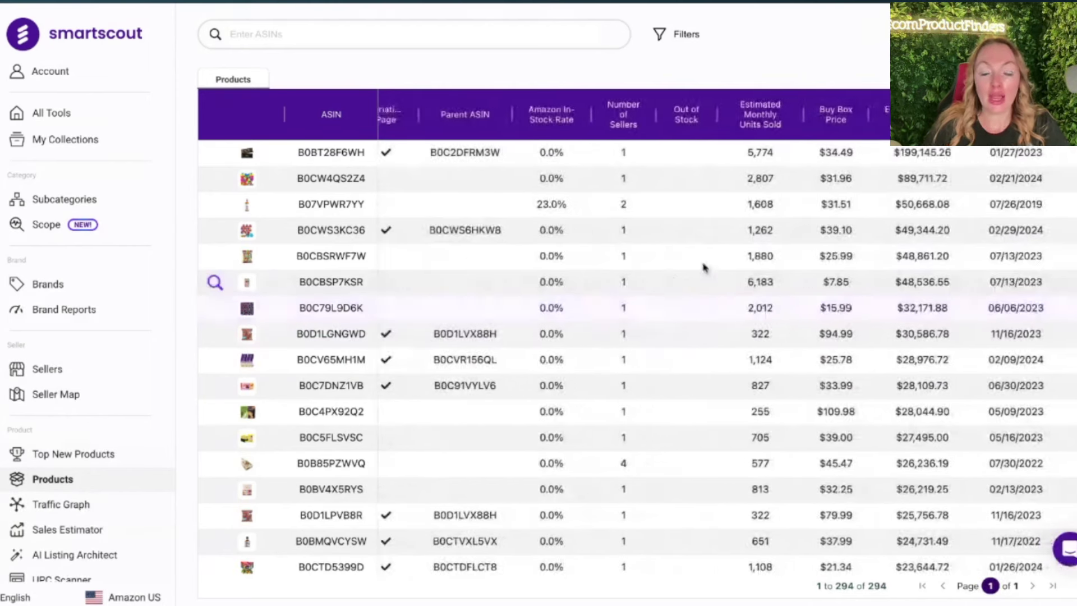
Step: Set the Amazon In-Stock Rate filter maximum to 0
left_click(562, 123)
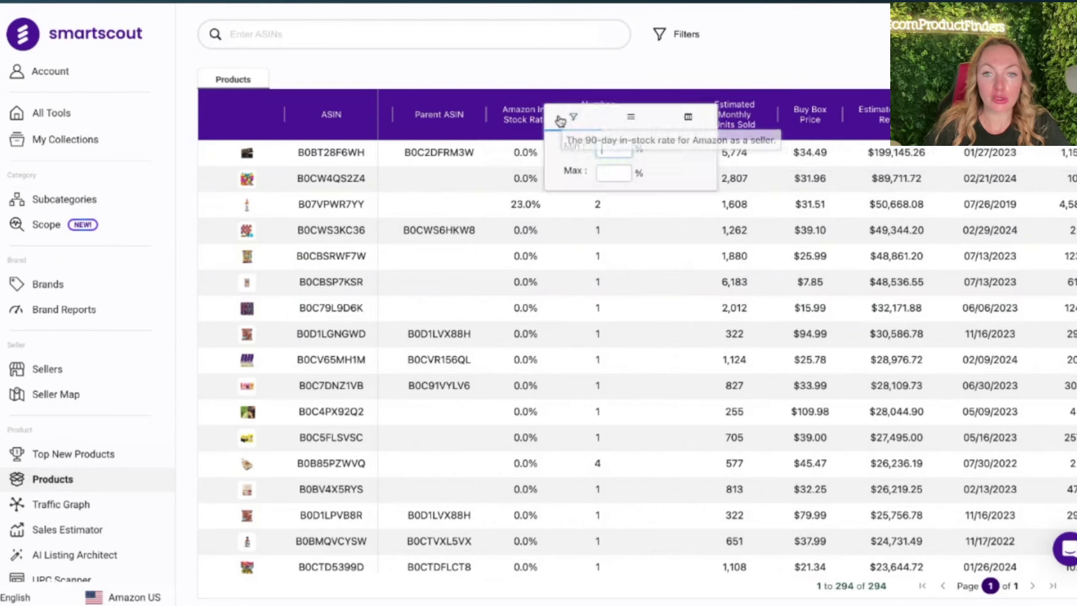
left_click(617, 171)
type("0")
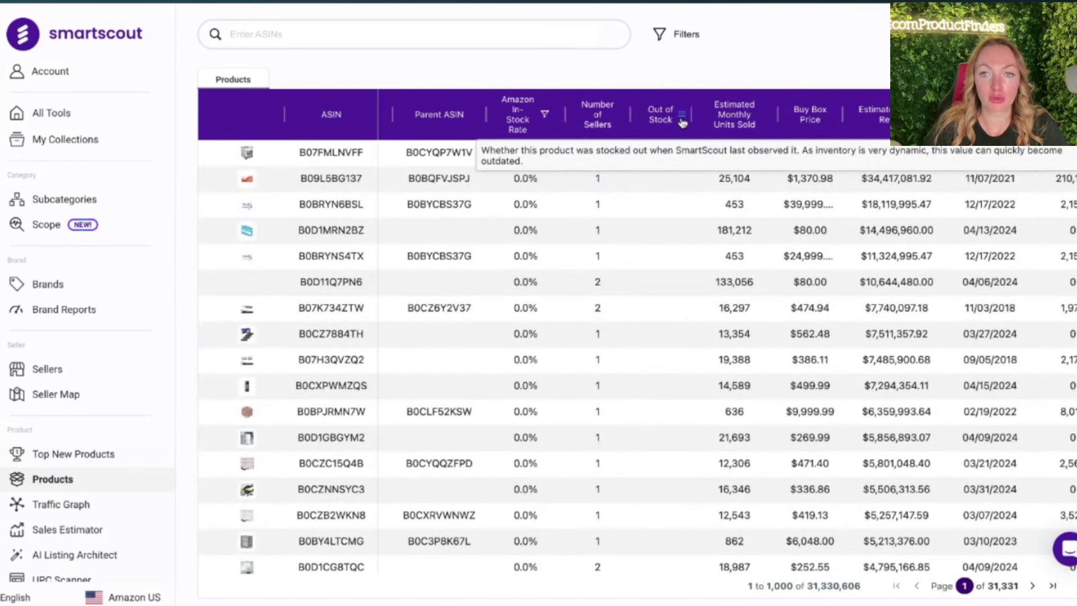
Step: Limit Number of FBA Sellers to a maximum of 12
scroll(571, 170, "left", 1)
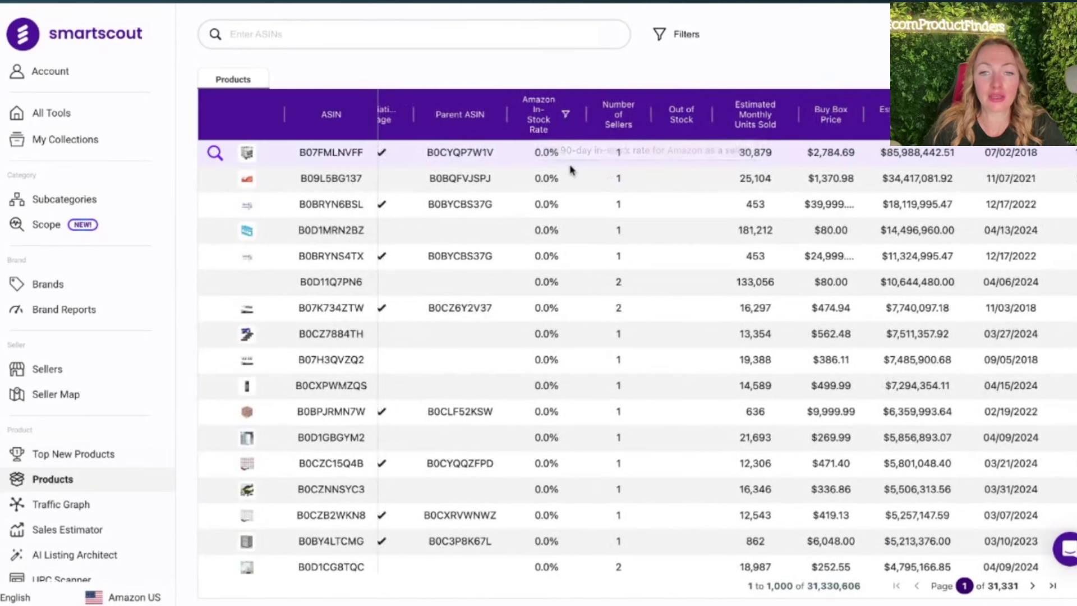
scroll(571, 170, "right", 5)
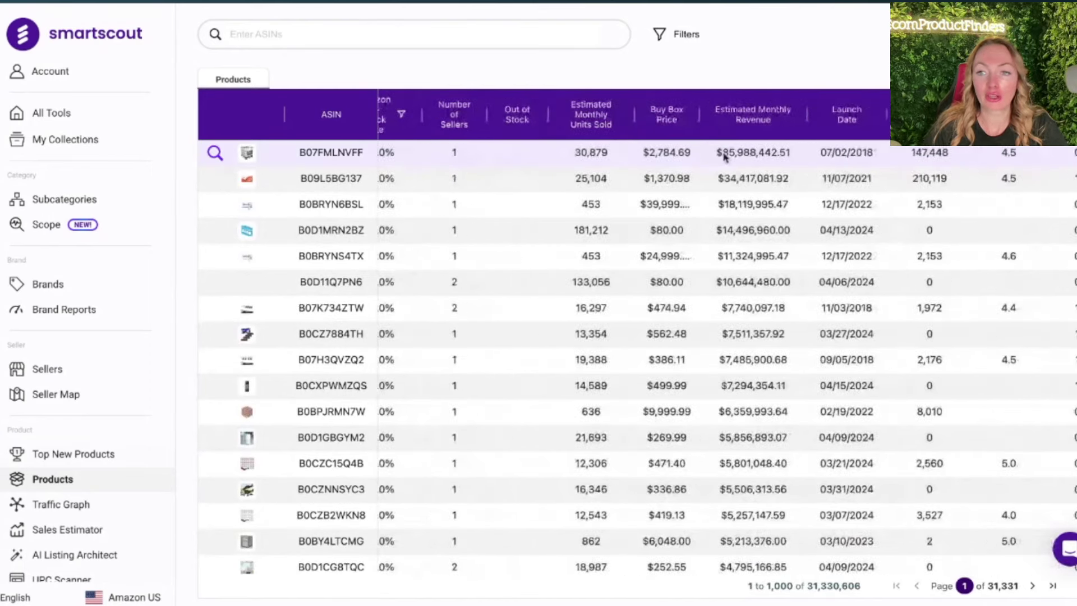
scroll(724, 157, "right", 1)
scroll(836, 152, "right", 7)
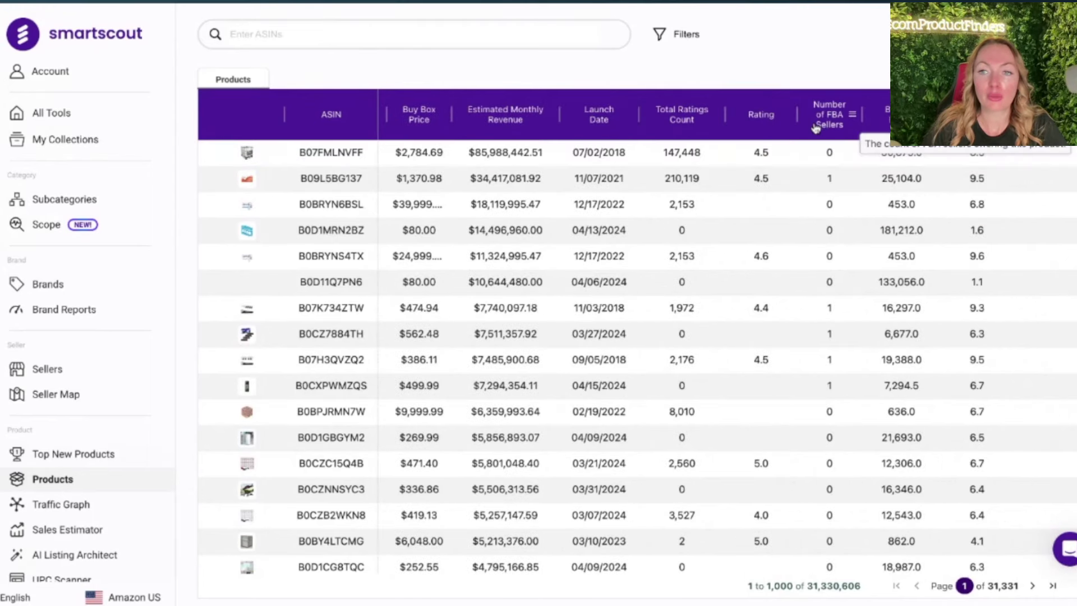
left_click(854, 115)
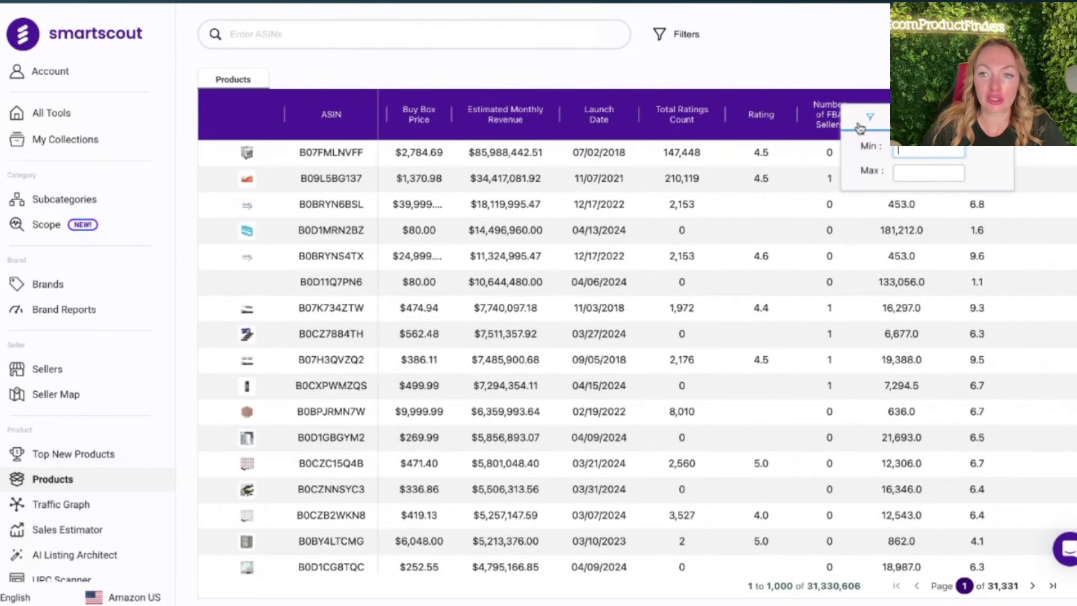
left_click(916, 172)
type("12")
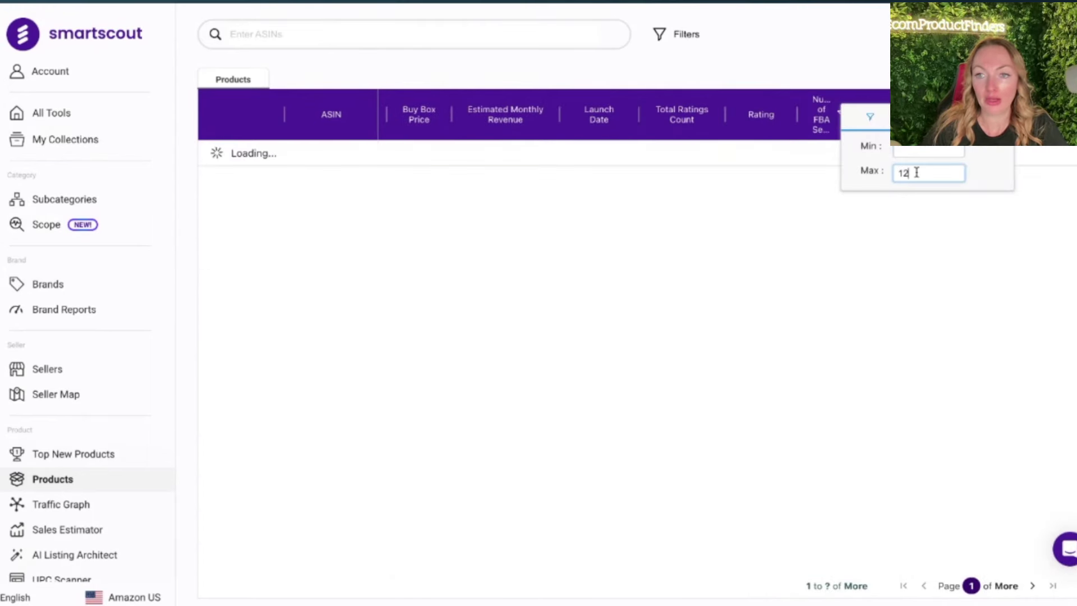
key("Escape")
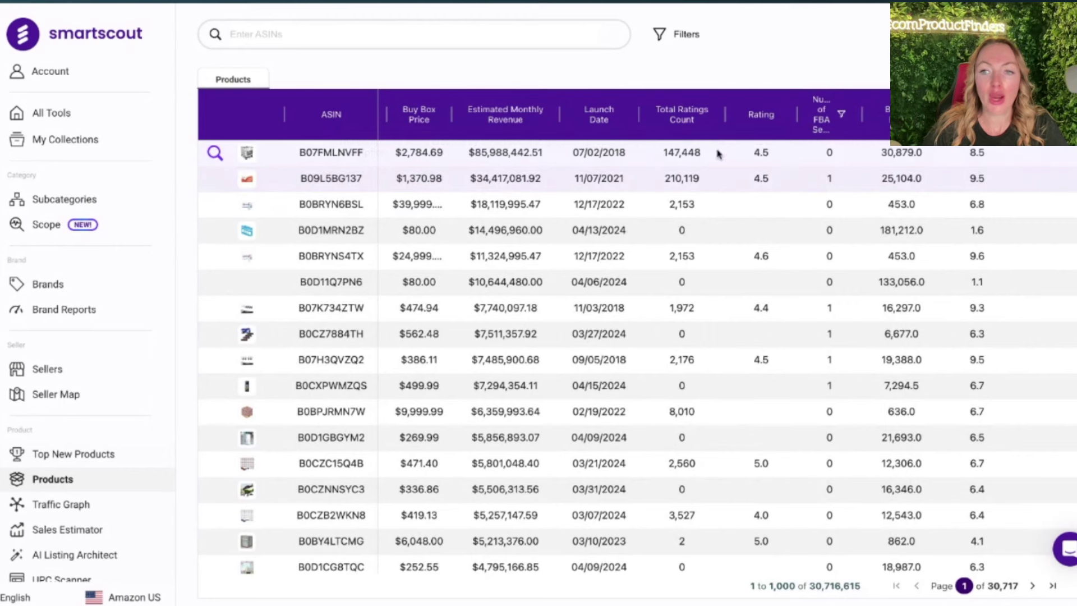
Step: Cap Total Ratings Count at a maximum of 20
left_click(711, 129)
left_click(805, 175)
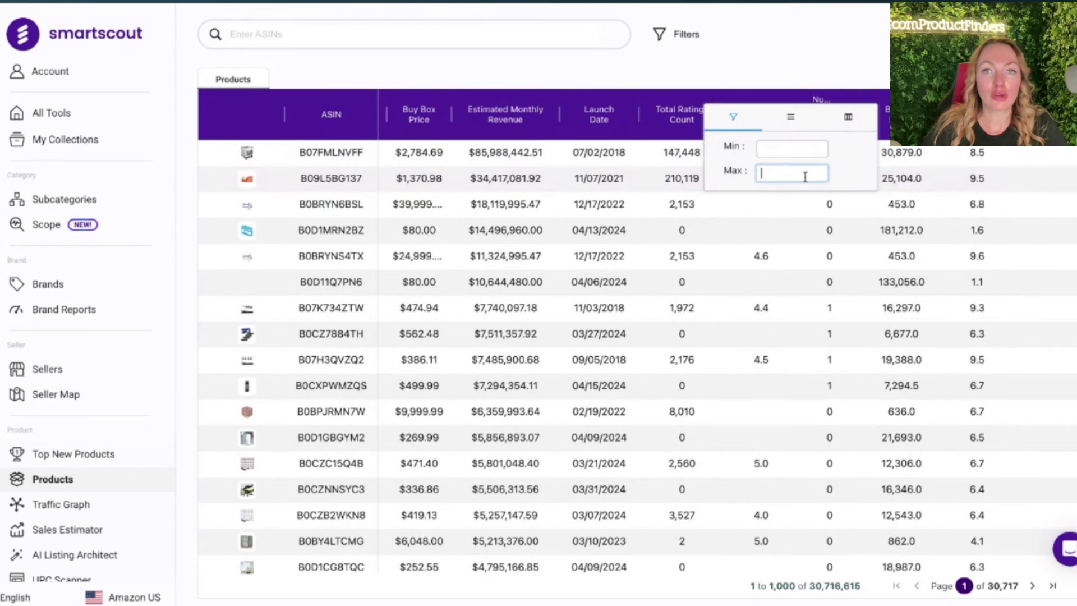
type("200")
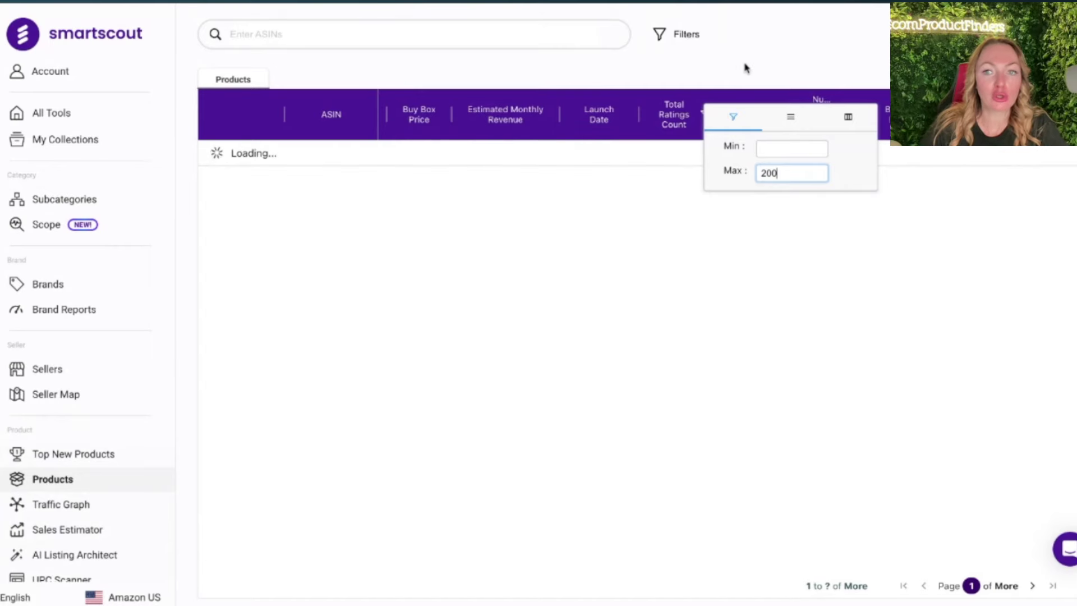
left_click(744, 67)
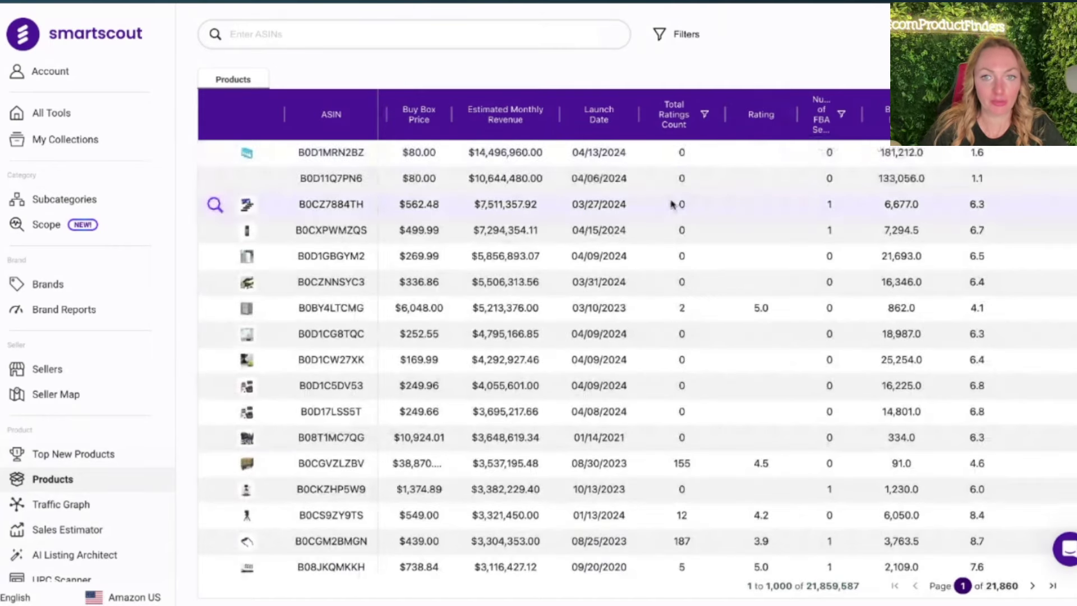
Step: Filter the Buy Box Price column to a $59 minimum with a maximum value
scroll(637, 188, "left", 3)
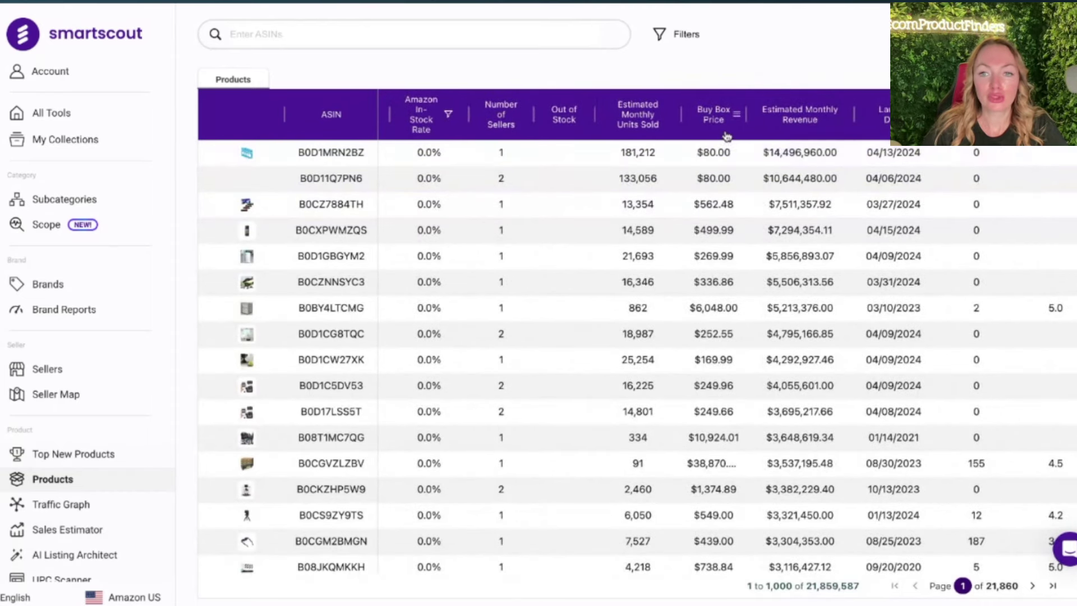
left_click(736, 115)
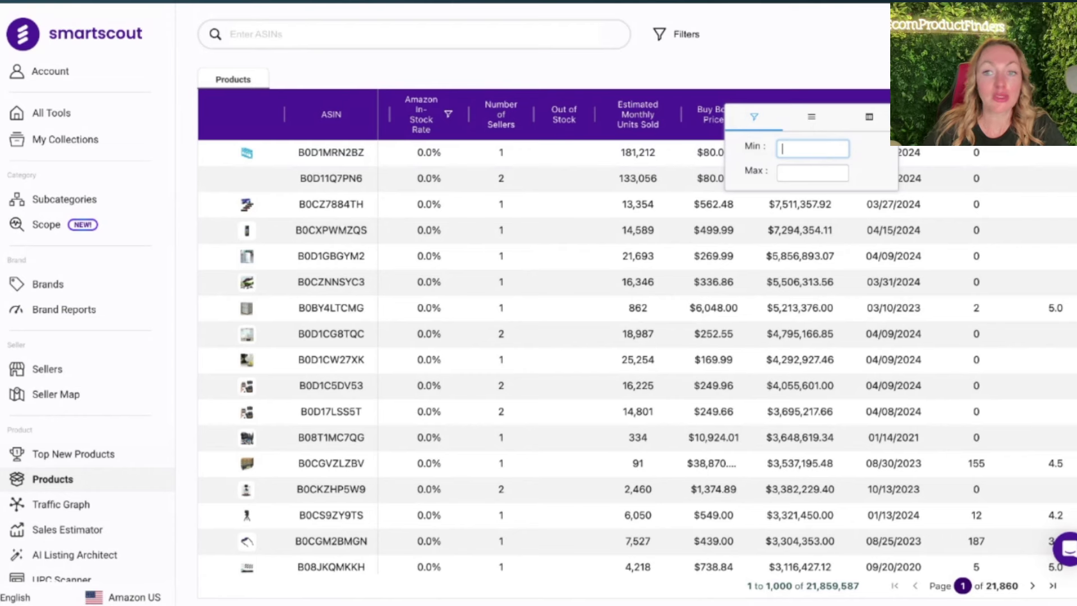
type("59")
left_click(828, 172)
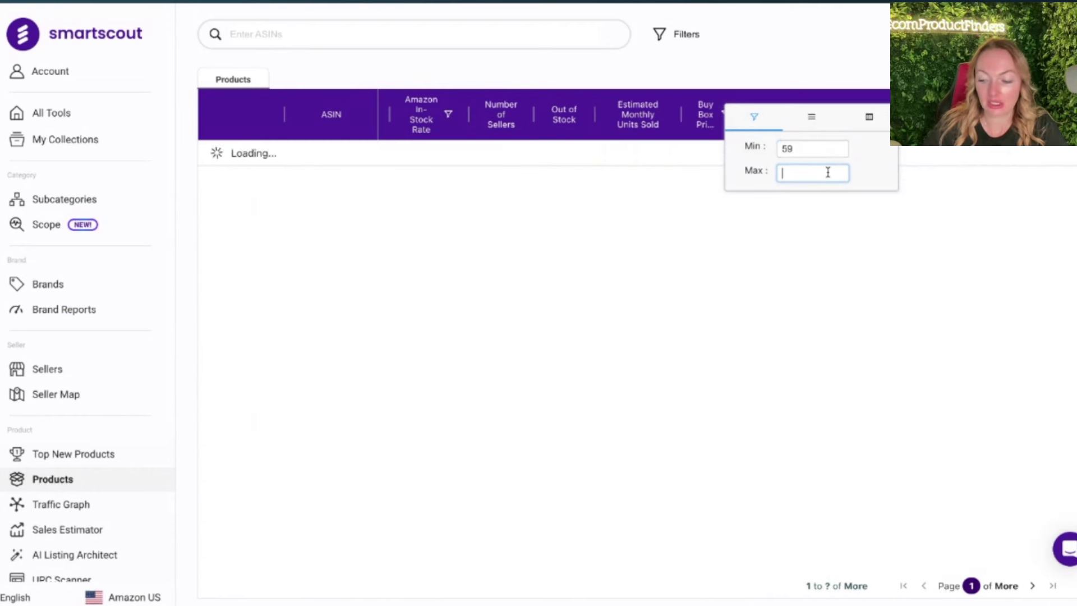
type("60")
left_click(793, 72)
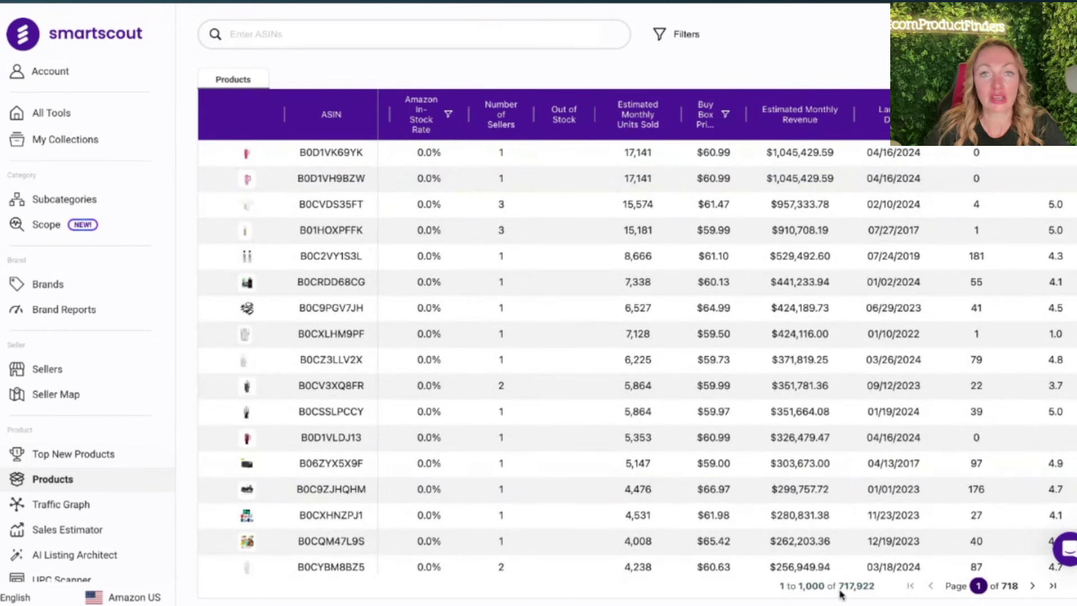
mouse_move(393, 152)
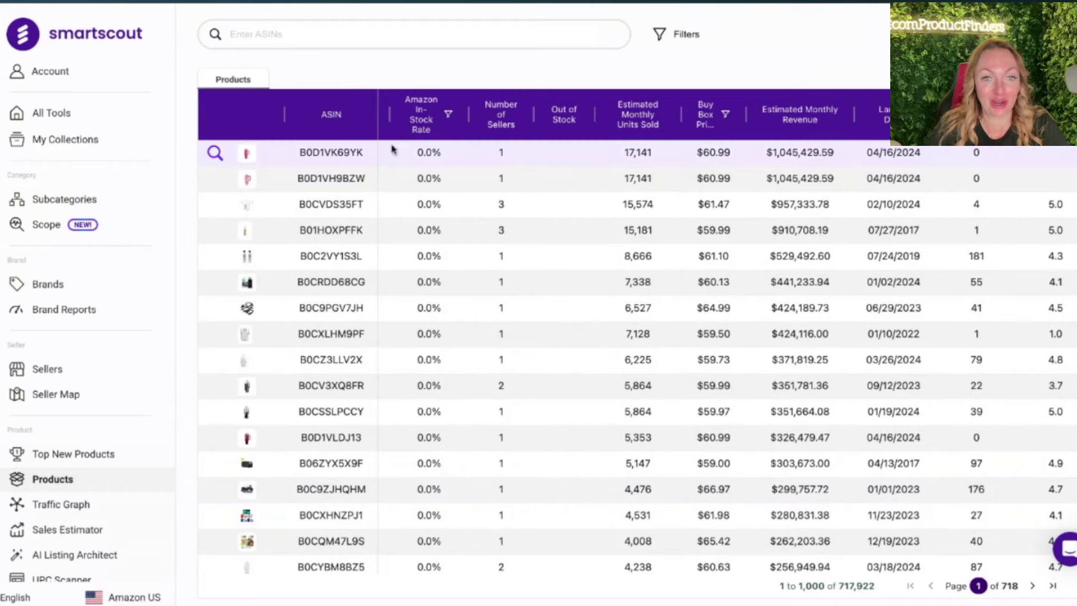
Step: Tick Kitchen & Dining in the Category column filter checklist
scroll(561, 166, "left", 3)
scroll(556, 168, "left", 2)
scroll(546, 170, "left", 2)
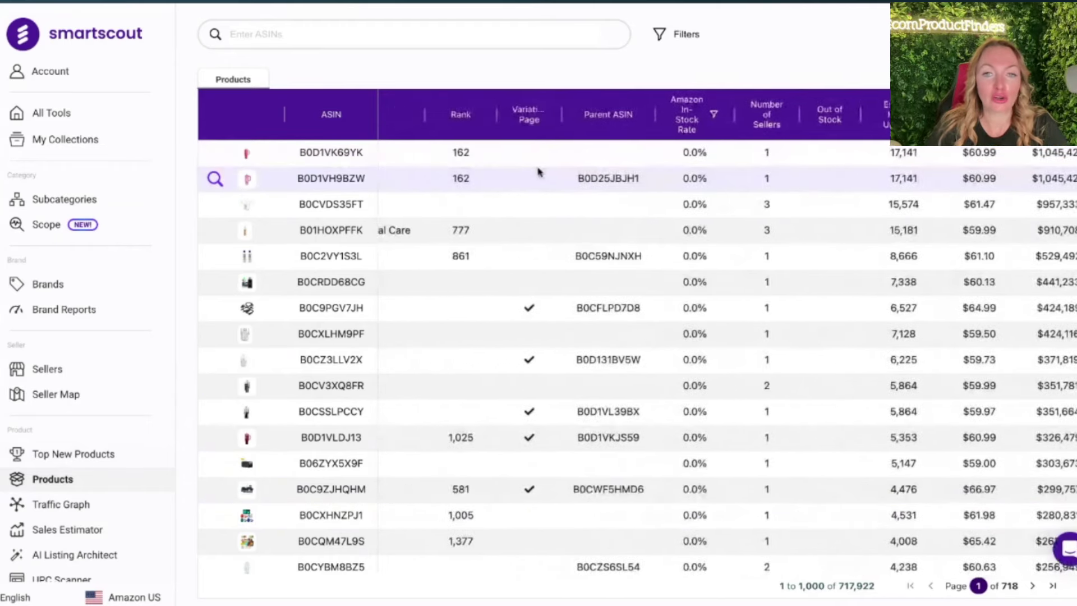
scroll(538, 171, "left", 2)
scroll(530, 170, "left", 2)
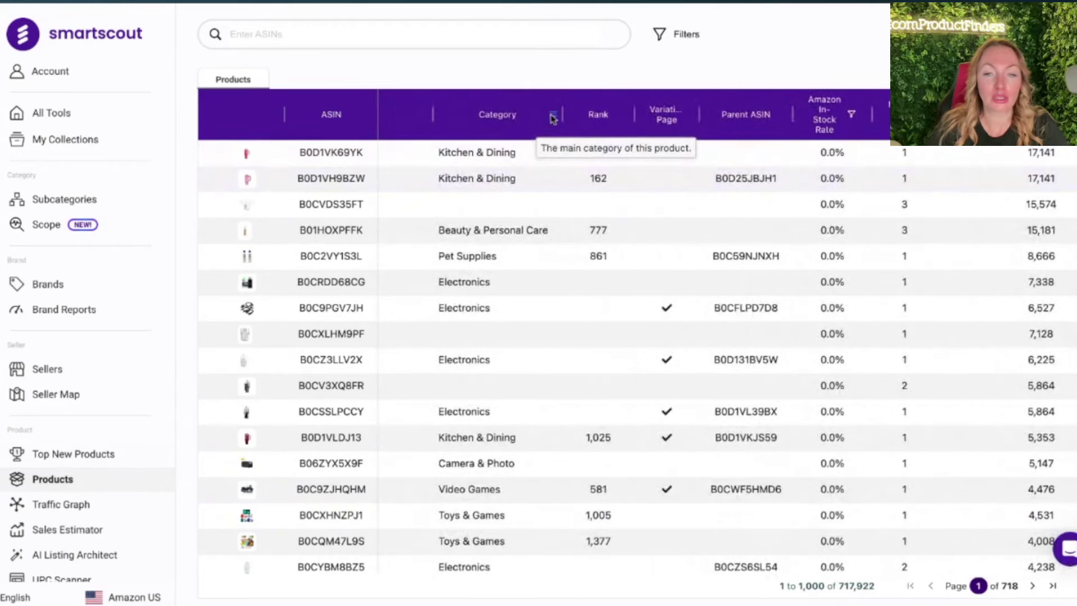
left_click(552, 117)
scroll(588, 208, "down", 3)
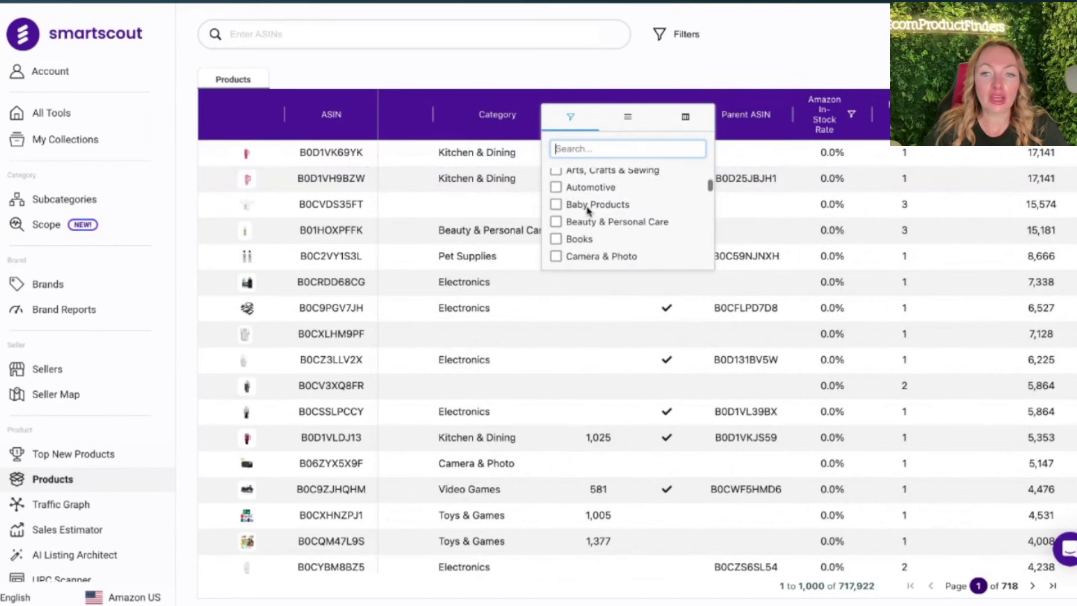
scroll(588, 210, "down", 1)
scroll(590, 218, "down", 2)
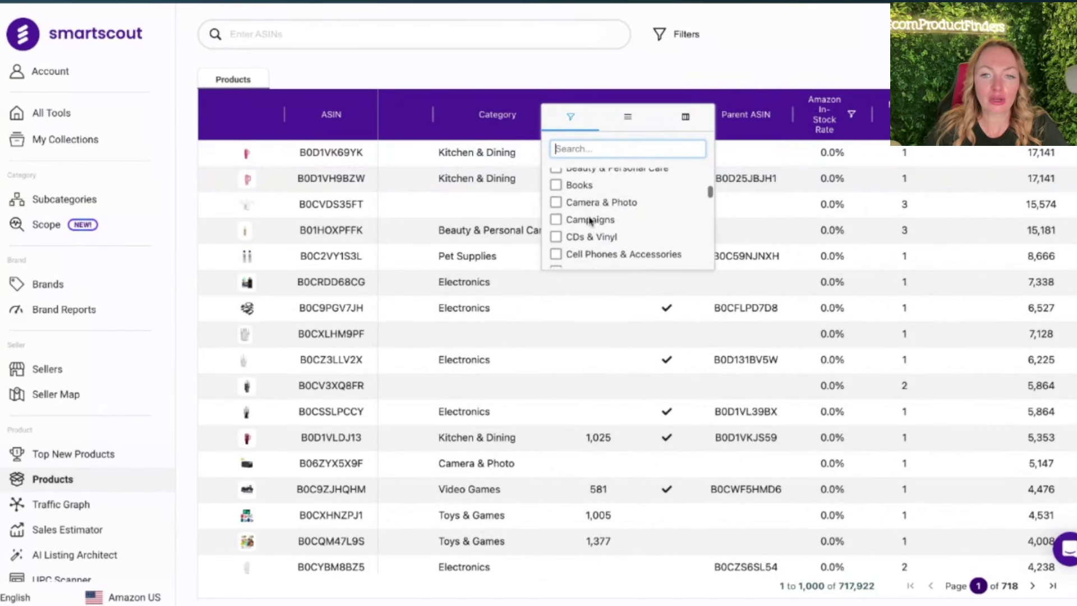
scroll(589, 221, "down", 1)
scroll(584, 222, "down", 1)
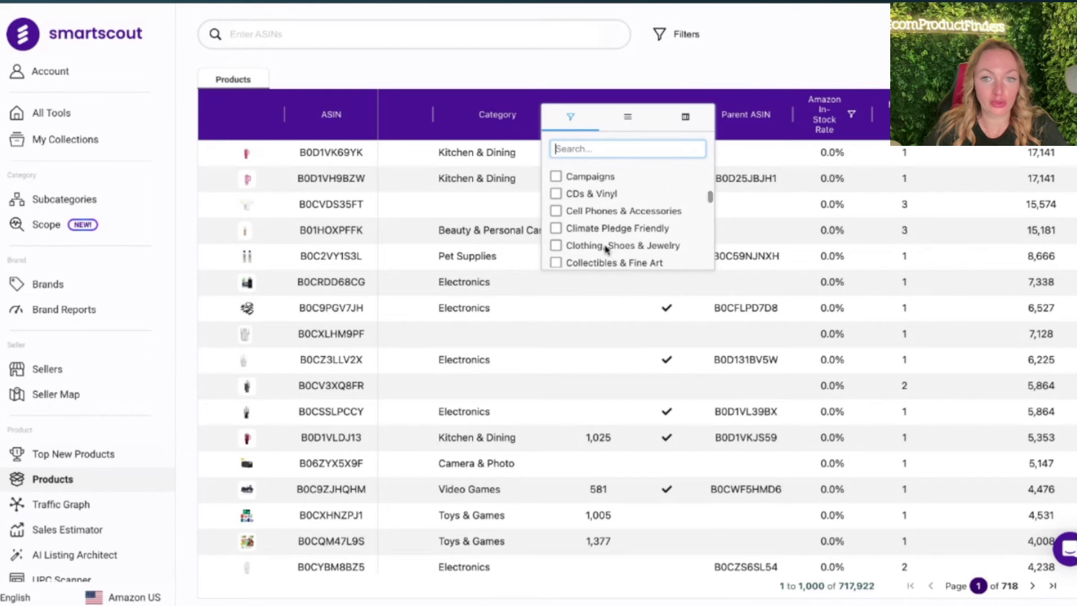
scroll(586, 223, "down", 2)
scroll(587, 225, "down", 1)
scroll(586, 225, "down", 2)
scroll(584, 228, "down", 2)
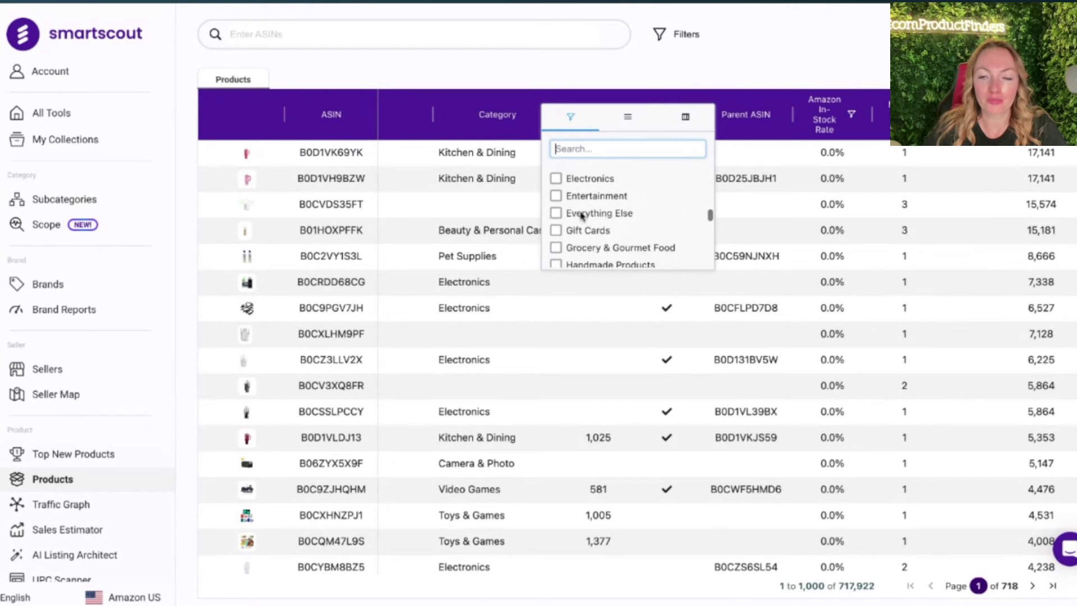
scroll(589, 208, "down", 3)
scroll(590, 193, "up", 1)
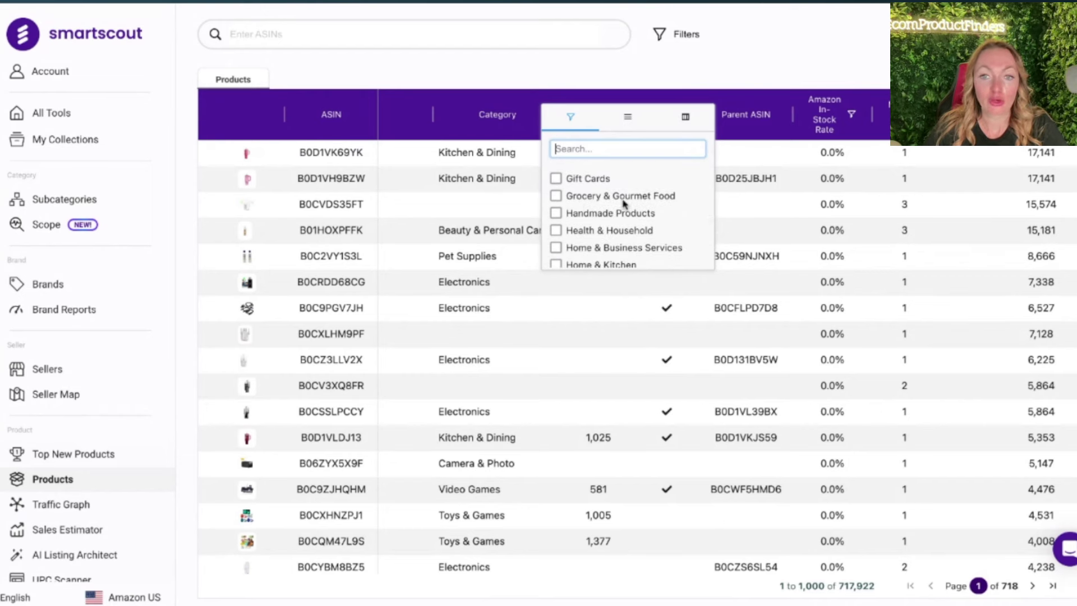
scroll(600, 204, "down", 1)
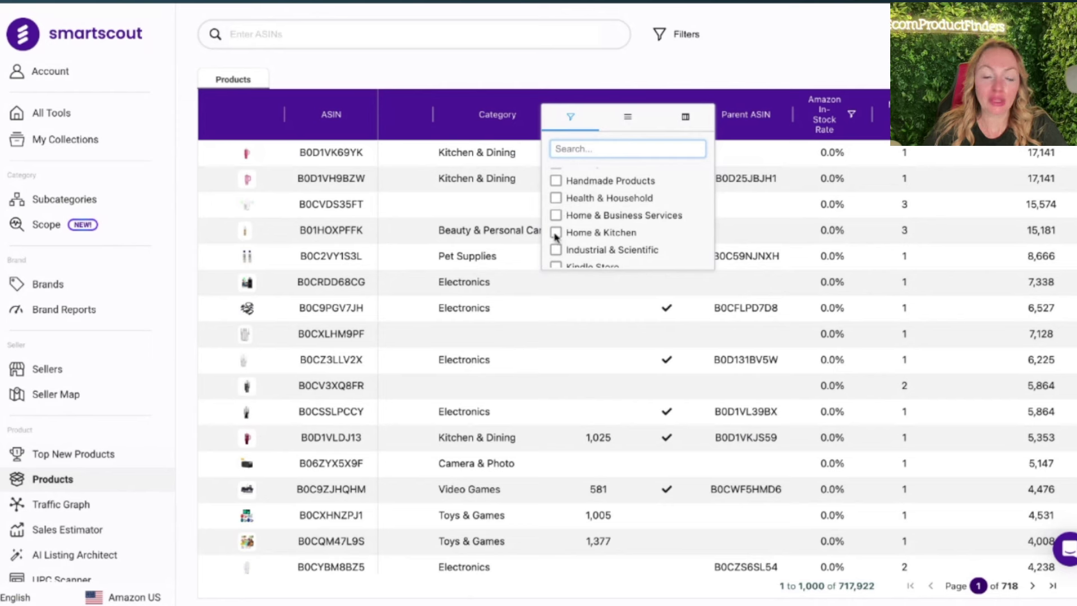
scroll(556, 236, "down", 1)
scroll(556, 230, "down", 1)
scroll(557, 224, "down", 1)
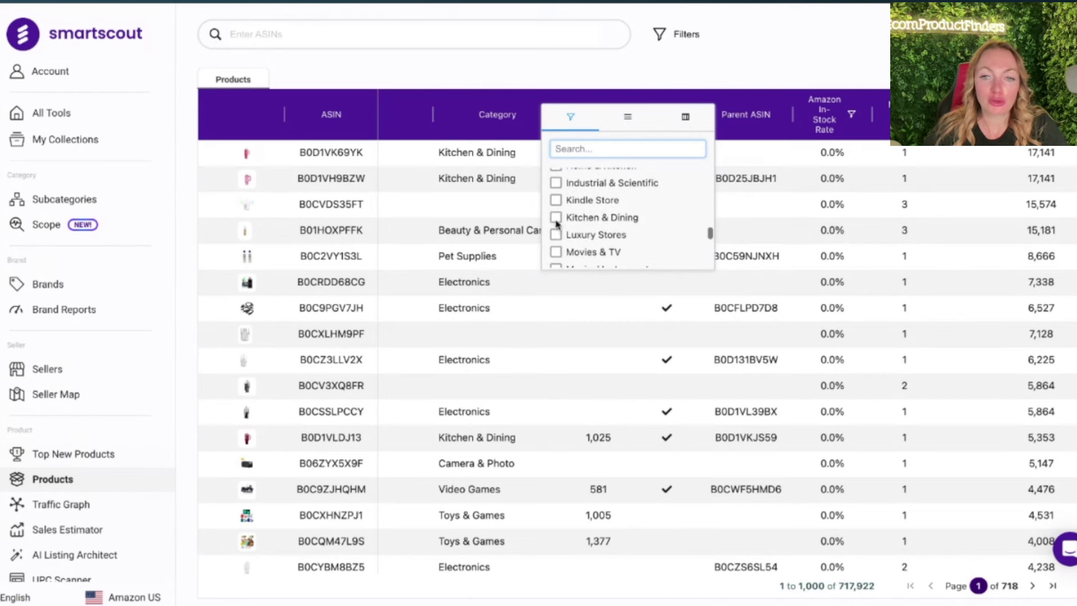
left_click(555, 218)
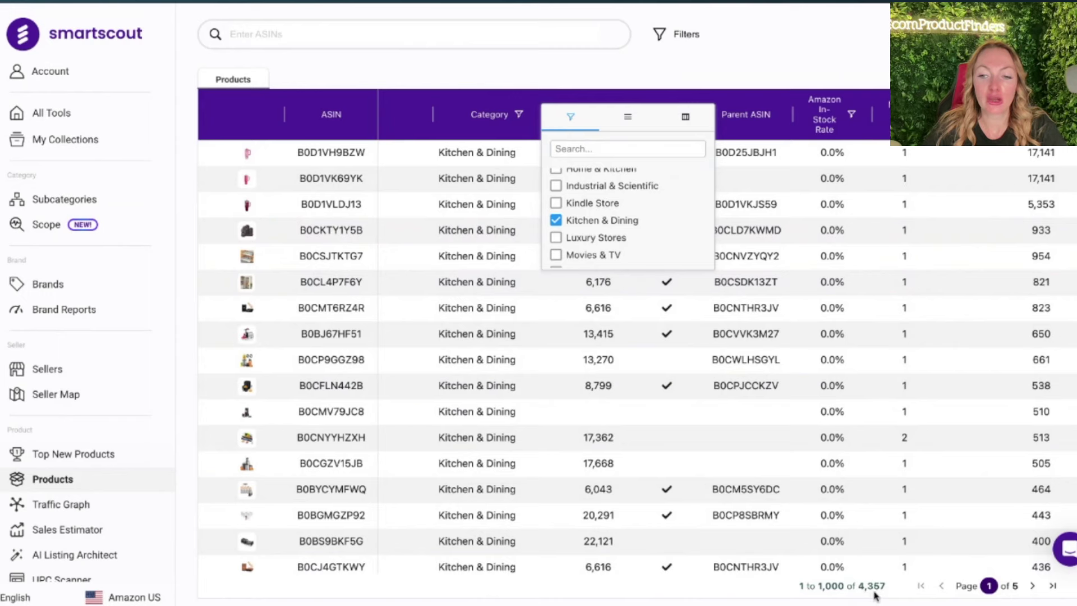
Step: Set the Estimated Monthly Revenue filter to Min 30000 and Max 45000
left_click(426, 62)
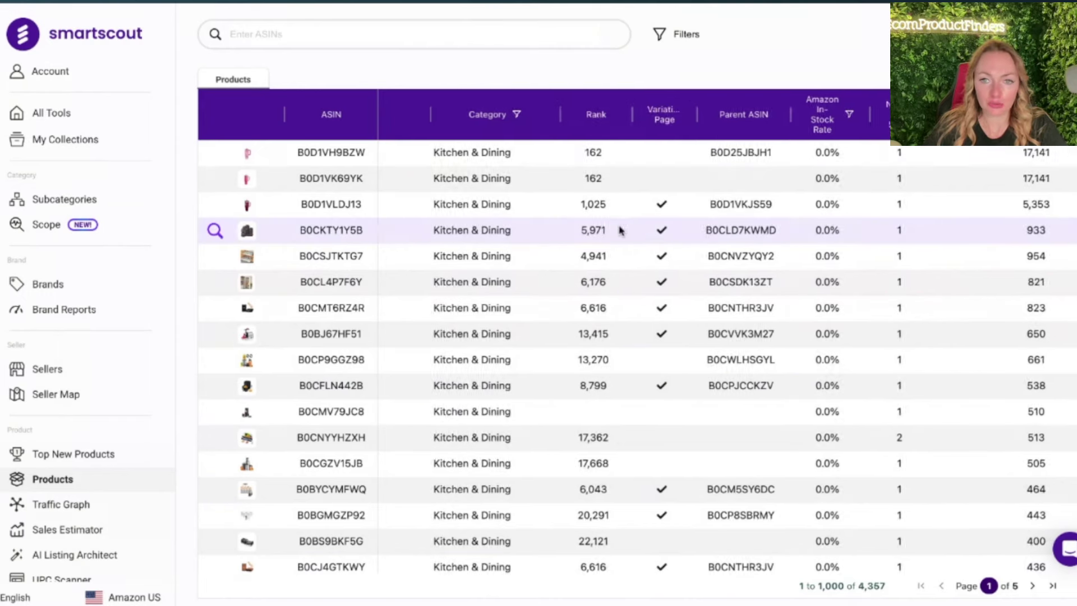
scroll(539, 213, "right", 1)
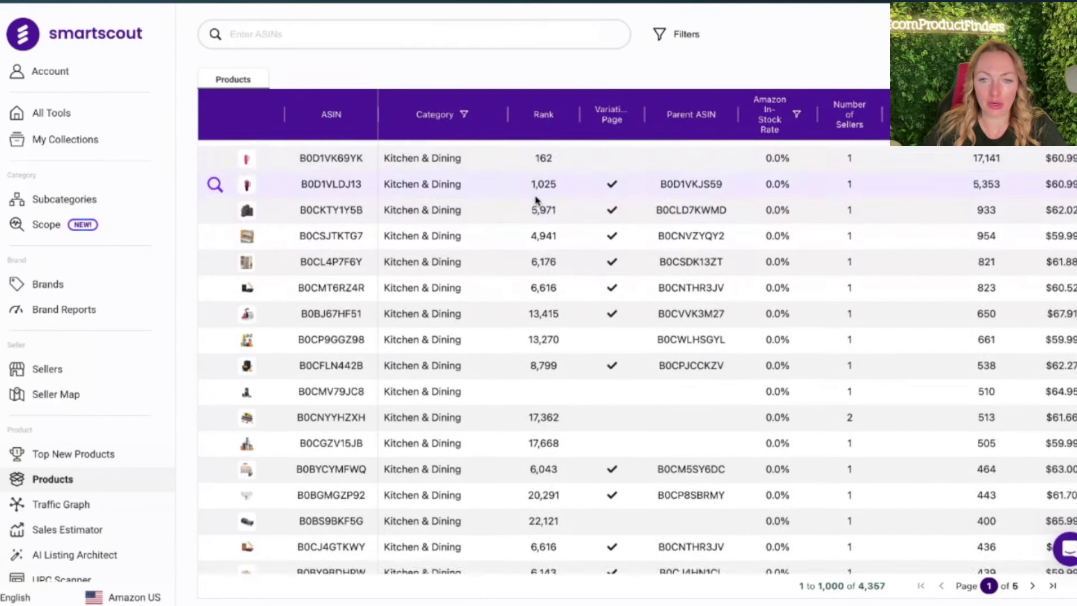
scroll(774, 176, "right", 3)
scroll(725, 180, "right", 5)
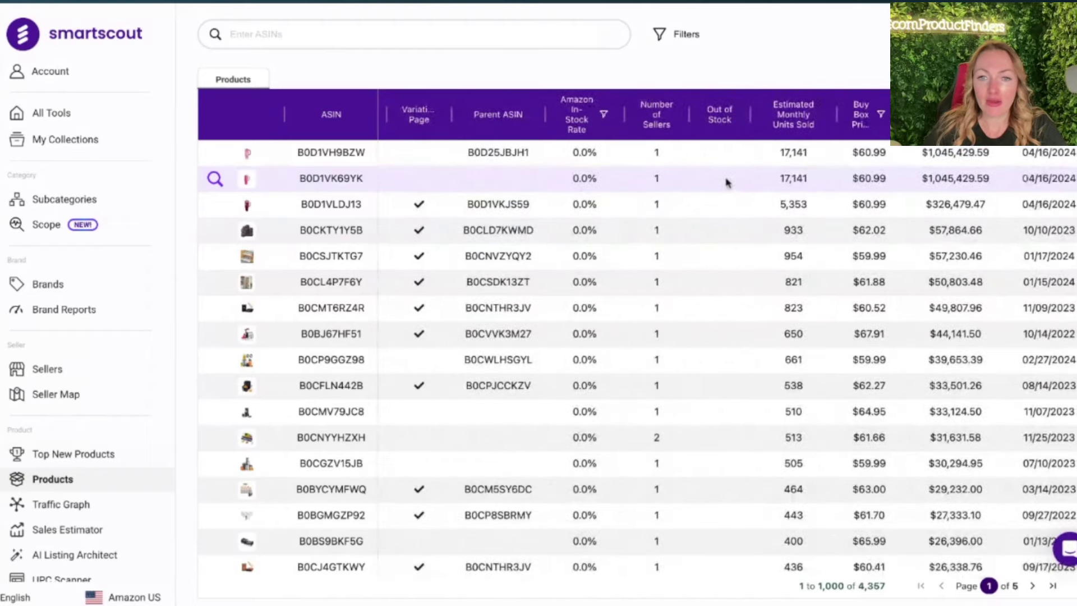
scroll(724, 181, "right", 5)
scroll(724, 179, "right", 3)
scroll(724, 180, "right", 4)
scroll(723, 180, "right", 4)
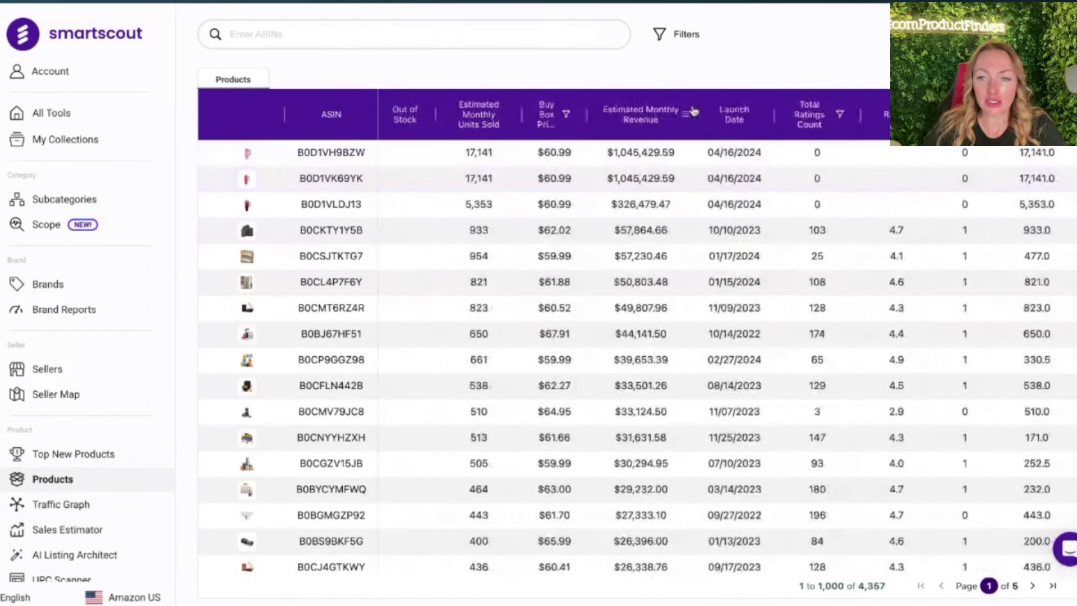
mouse_move(679, 115)
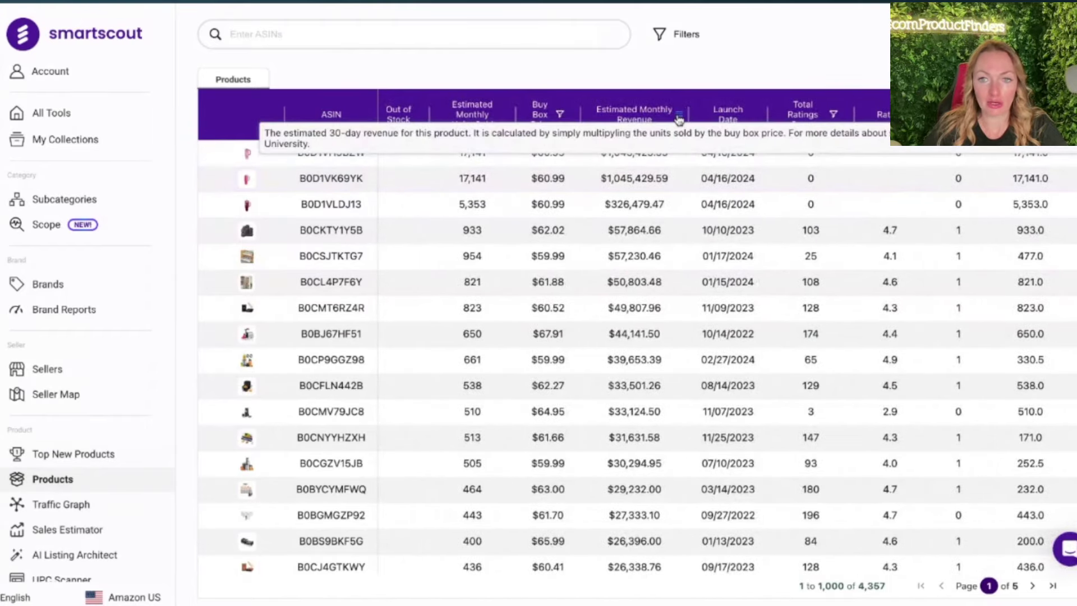
left_click(679, 114)
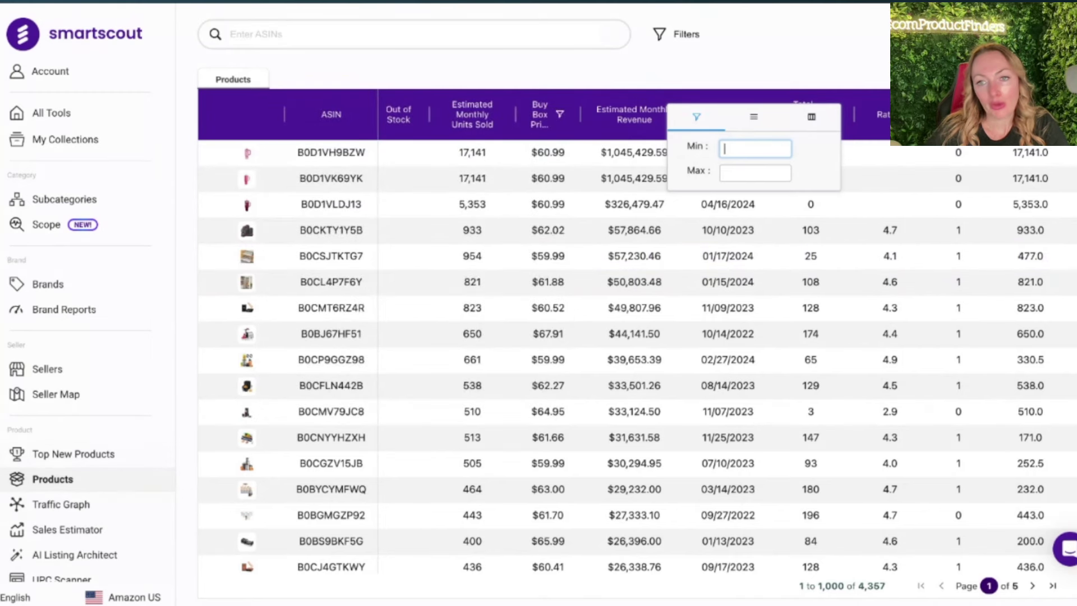
type("30000")
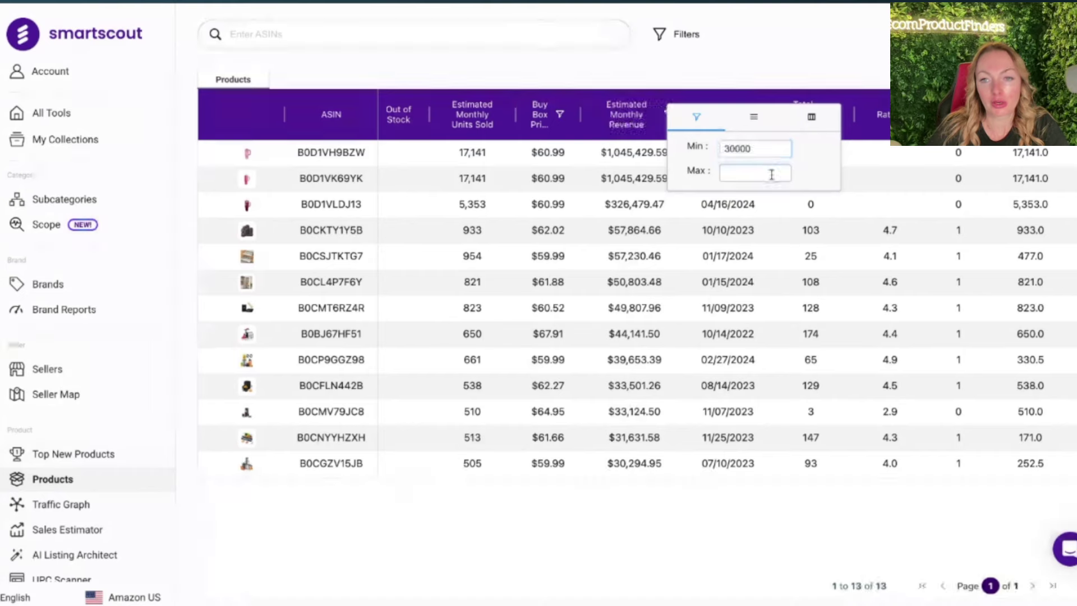
left_click(764, 173)
type("45000")
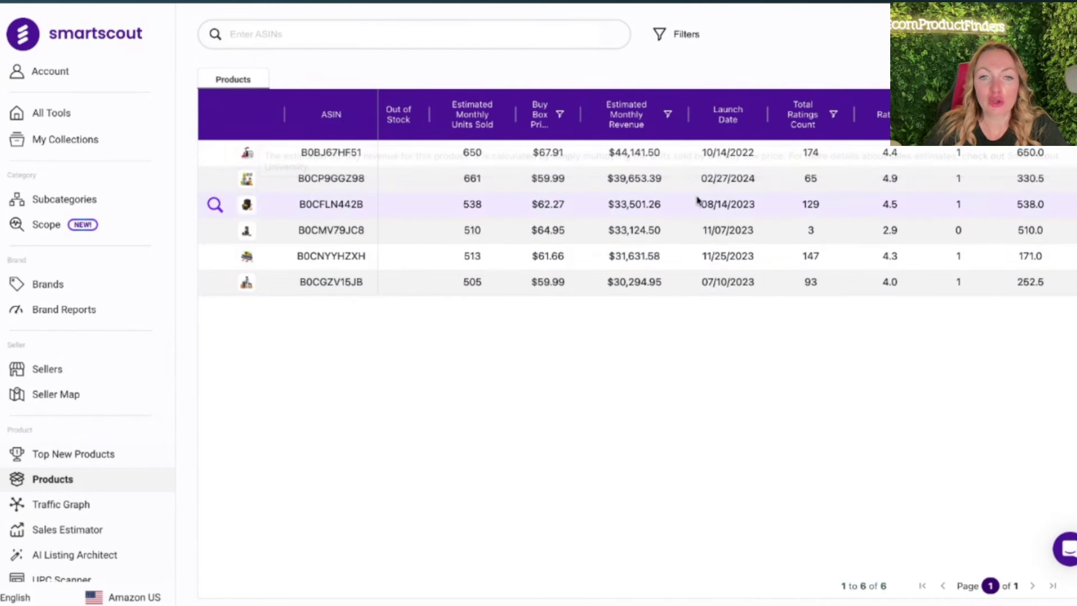
Step: Replace the Estimated Monthly Revenue minimum with a lower value, widening results to 18
scroll(715, 193, "right", 1)
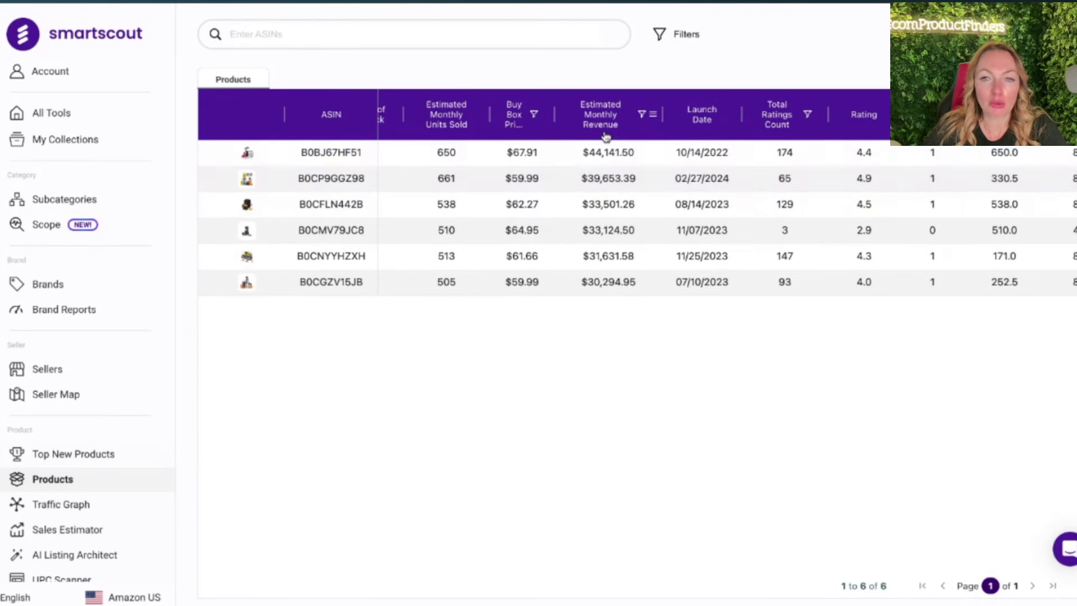
scroll(797, 180, "right", 1)
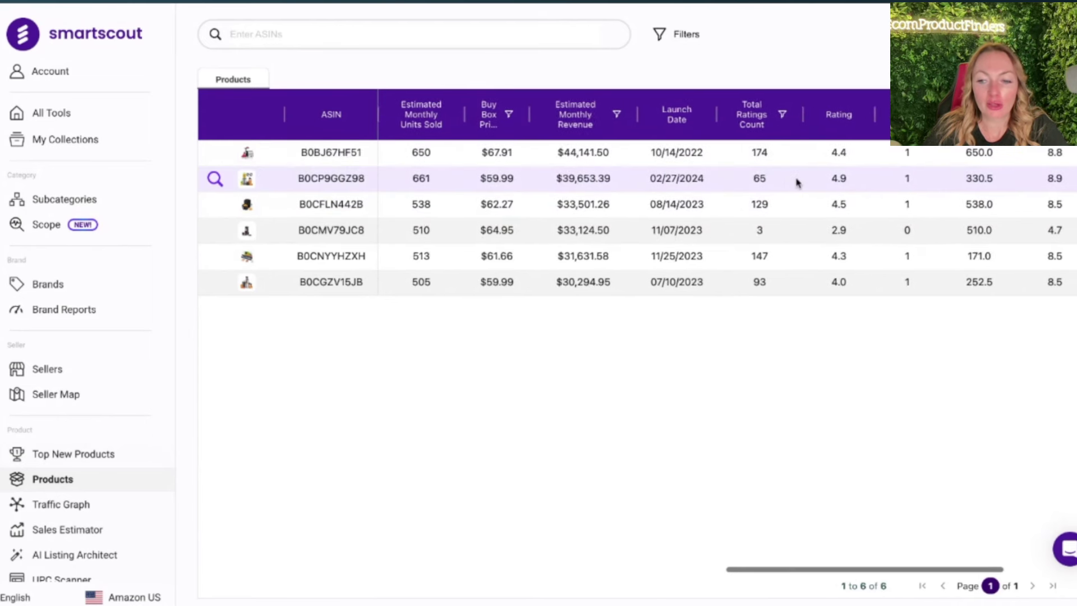
scroll(693, 174, "left", 3)
scroll(617, 163, "left", 6)
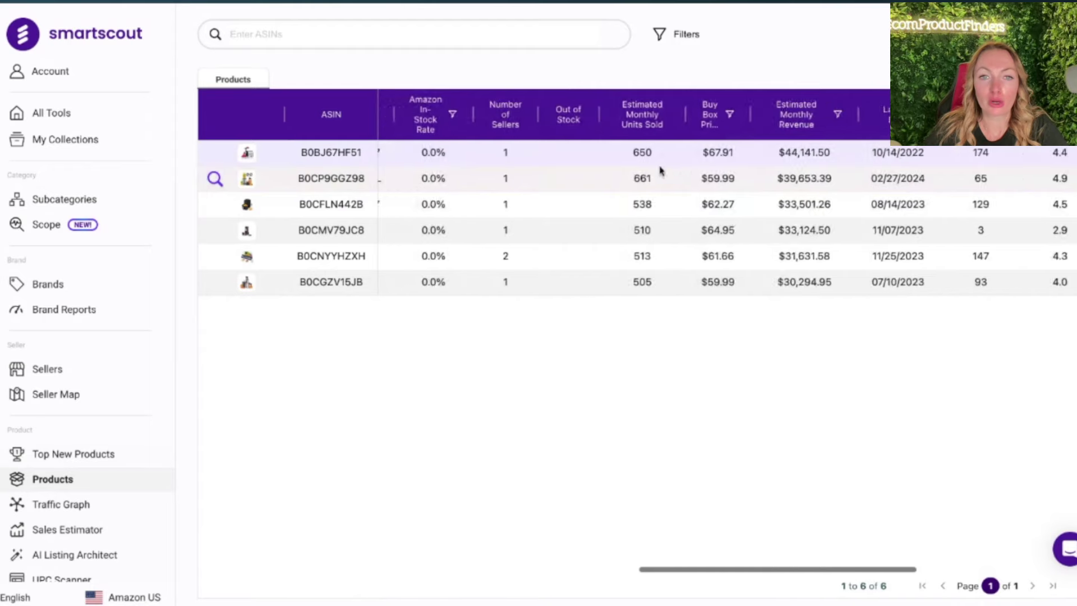
scroll(550, 152, "left", 5)
scroll(541, 151, "left", 3)
scroll(538, 149, "left", 2)
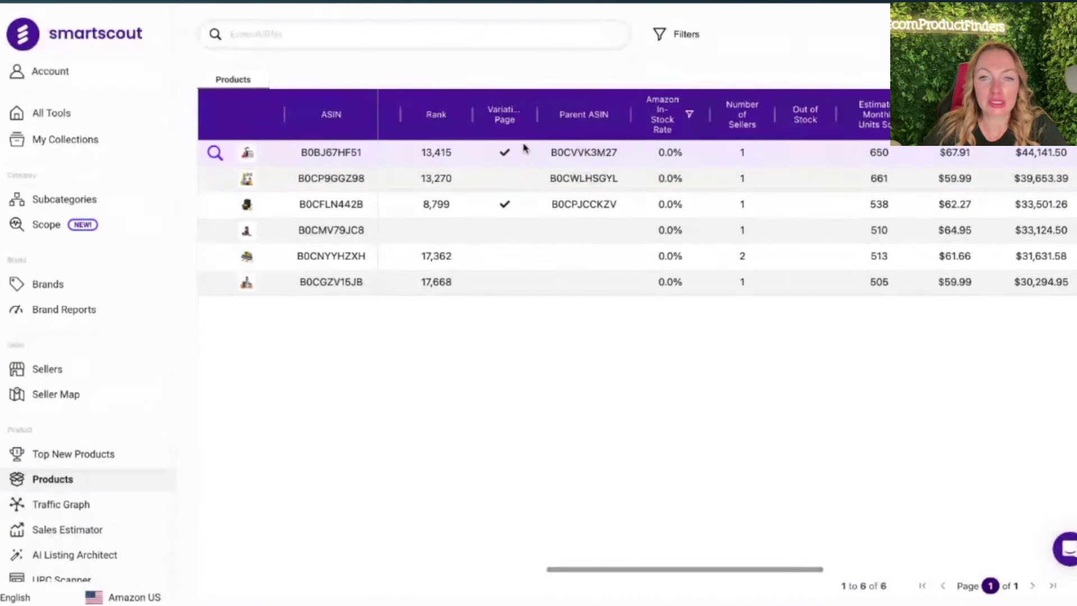
scroll(852, 166, "right", 3)
scroll(875, 167, "right", 1)
scroll(899, 163, "right", 2)
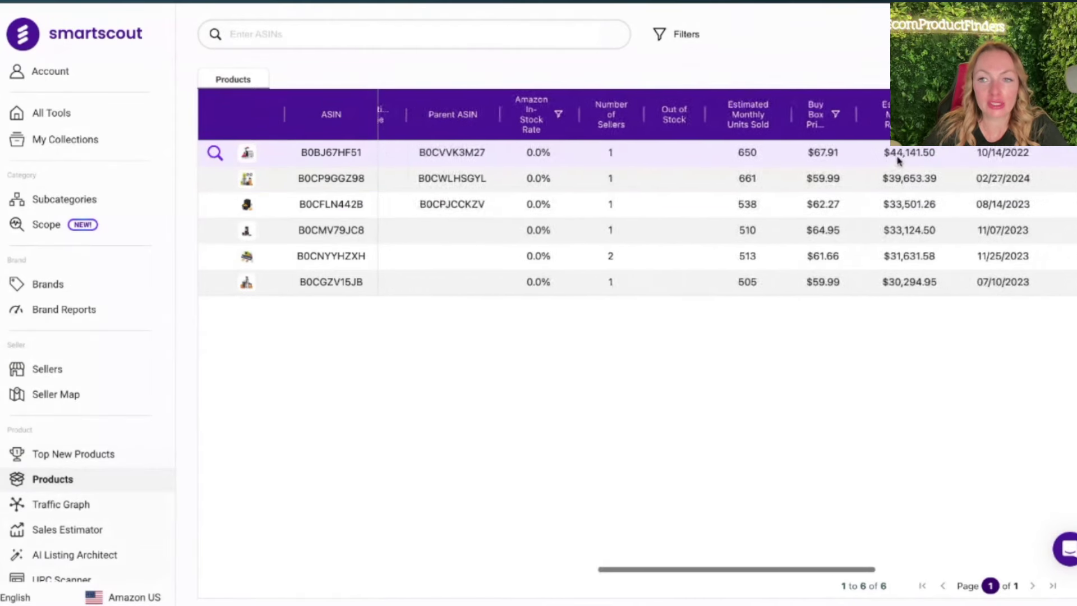
scroll(896, 154, "right", 2)
scroll(894, 149, "right", 1)
left_click(842, 113)
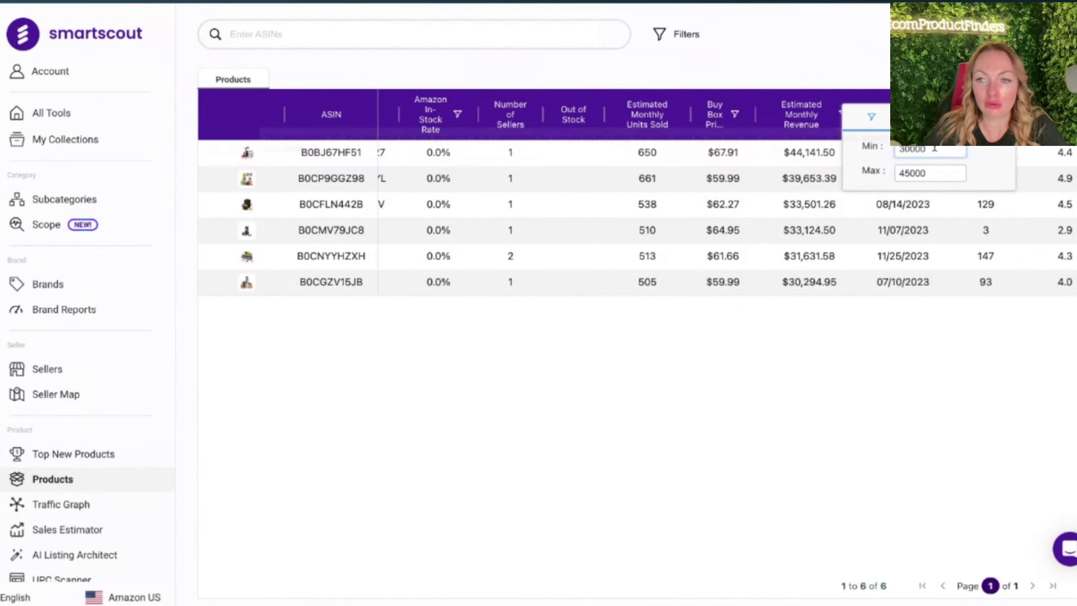
type("2")
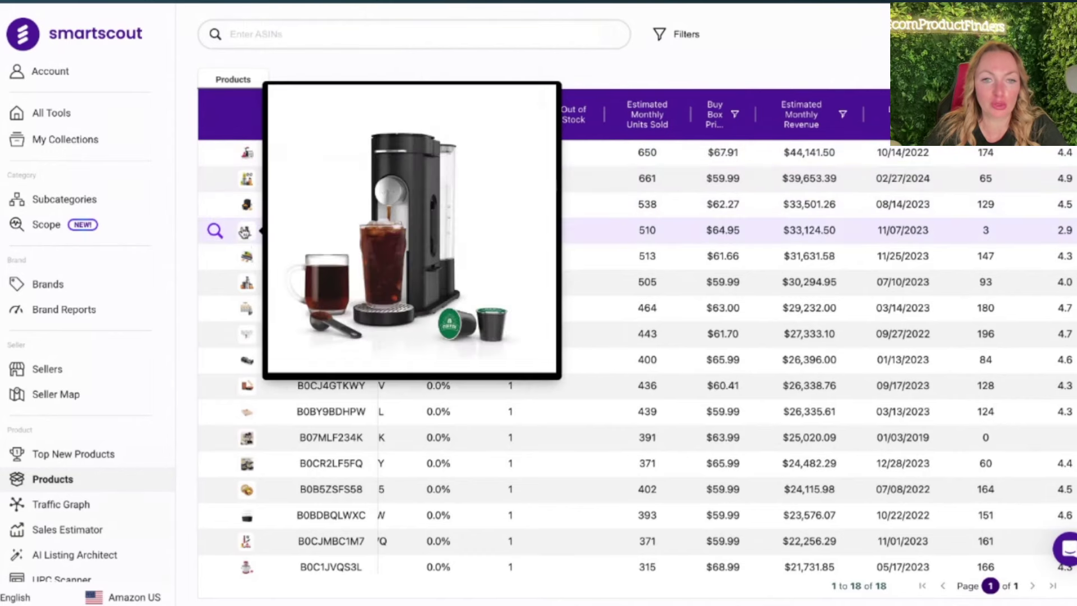
Step: Scroll the products table left to show Title, Brand and Category of the 18 results
mouse_move(247, 256)
scroll(252, 316, "down", 1)
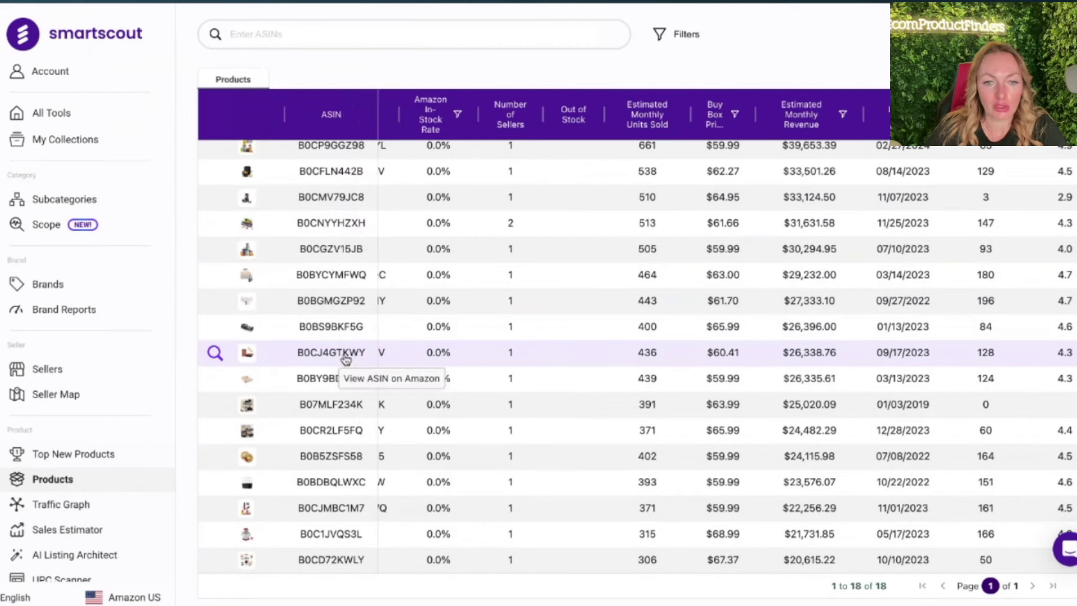
scroll(440, 359, "left", 5)
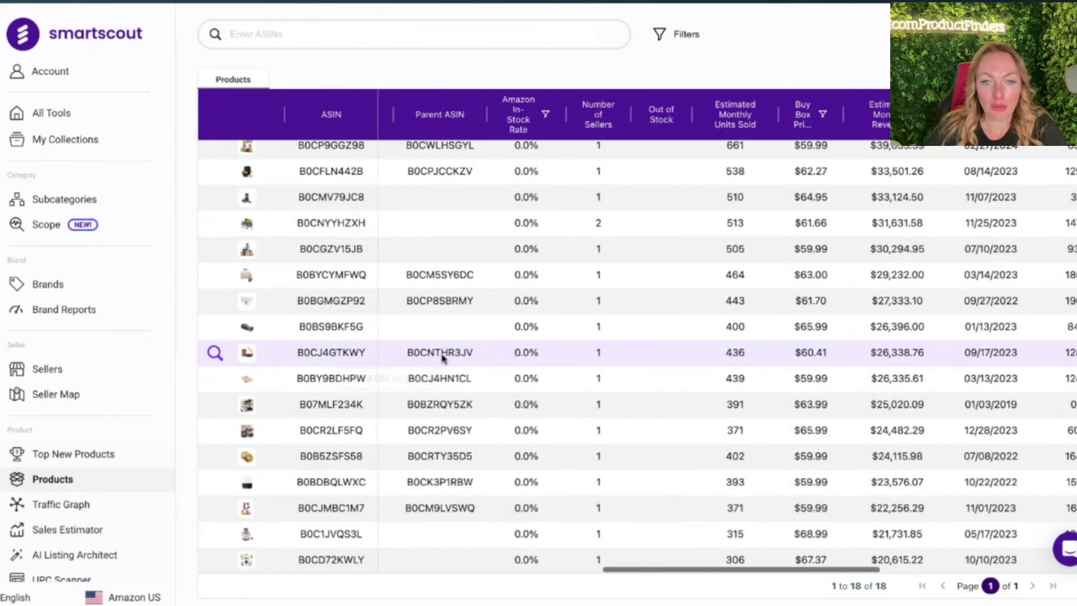
scroll(442, 358, "left", 10)
scroll(442, 357, "left", 2)
scroll(443, 356, "left", 4)
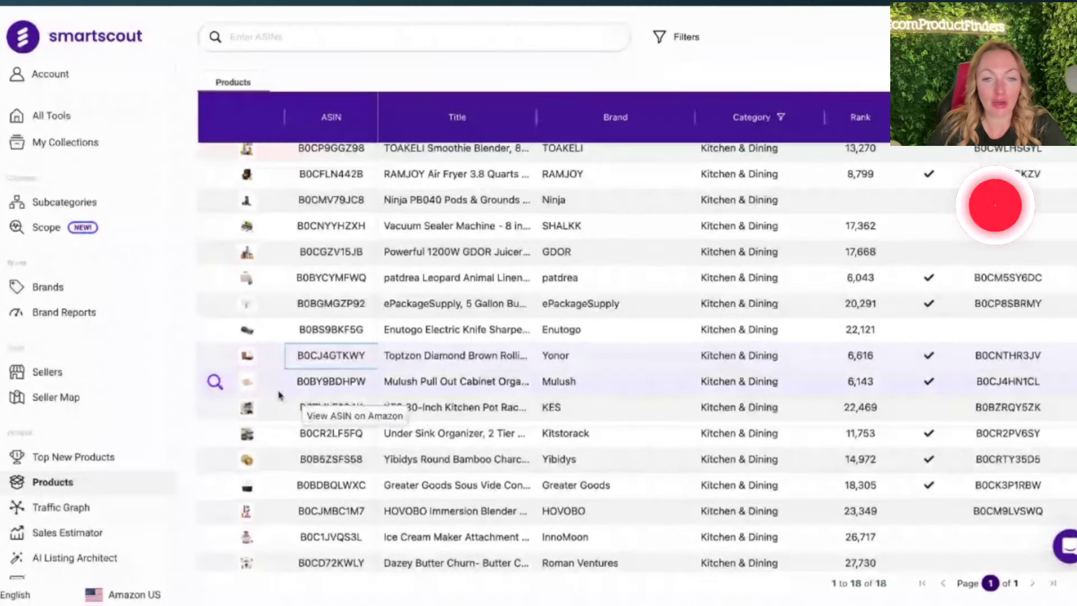
mouse_move(247, 456)
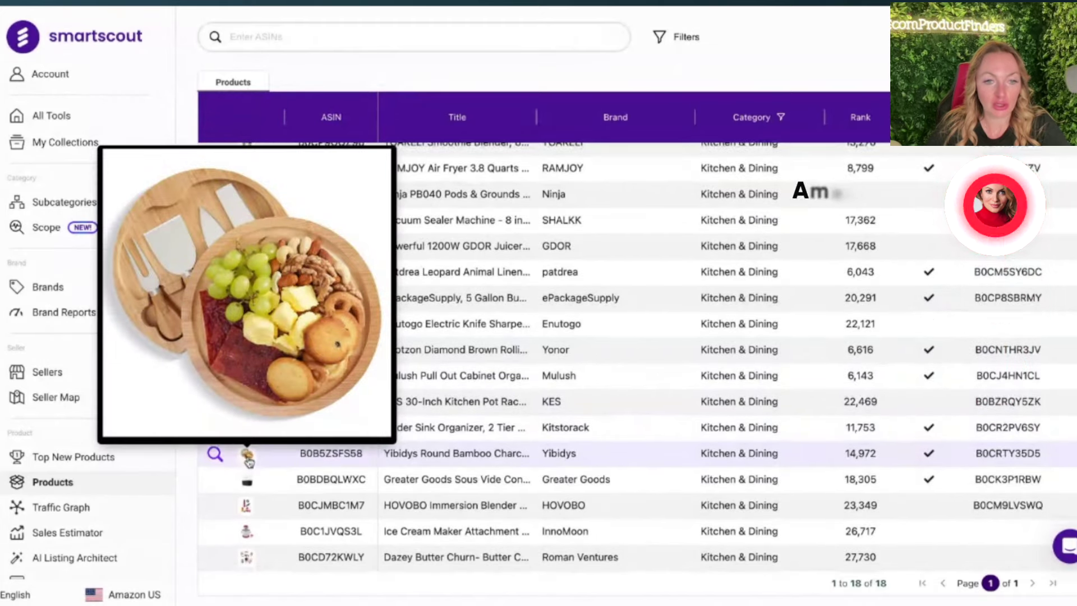
scroll(248, 465, "down", 1)
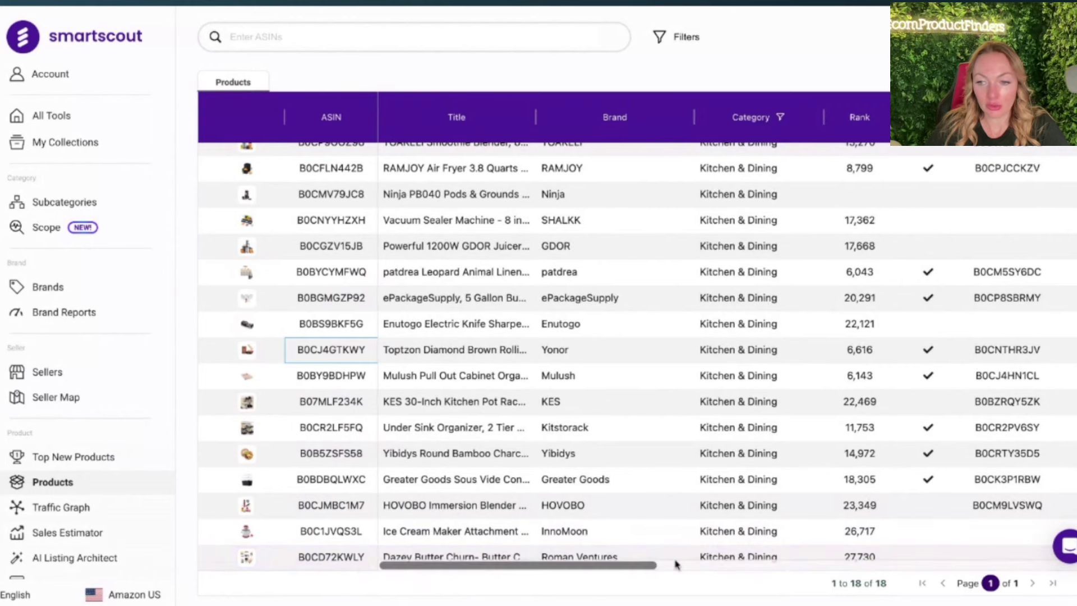
scroll(673, 558, "right", 3)
scroll(673, 555, "right", 5)
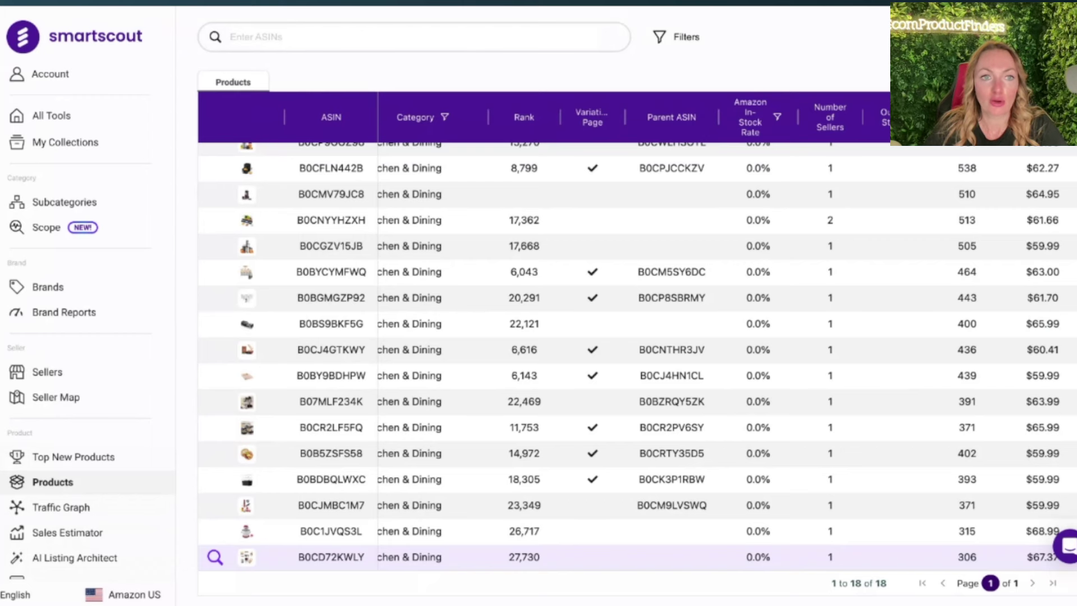
scroll(71, 476, "down", 1)
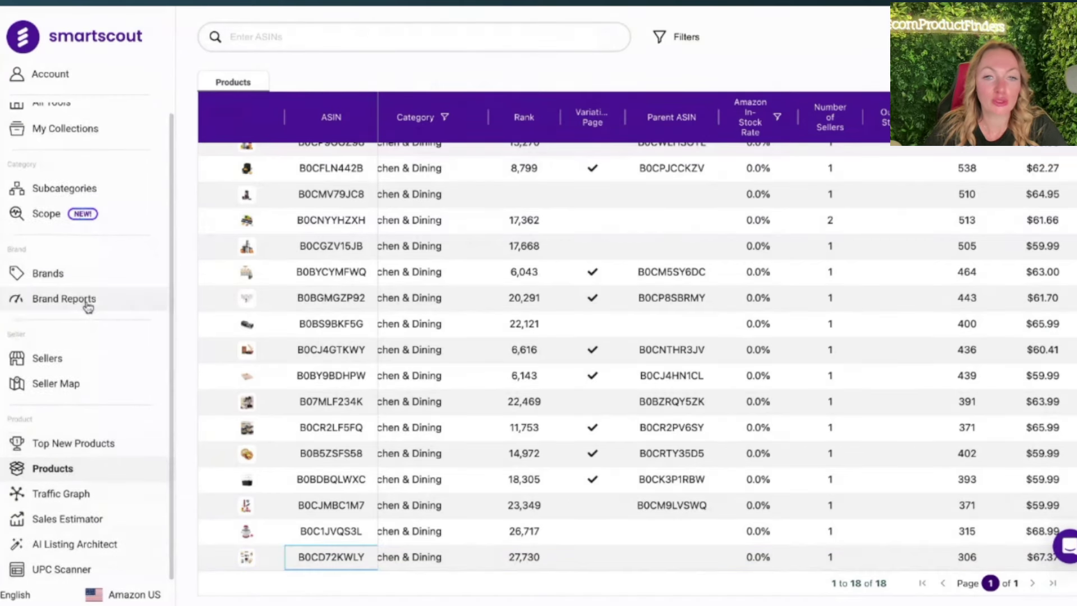
Step: Search Brands for 'Roman Ventures' and open its brand dashboard
left_click(43, 280)
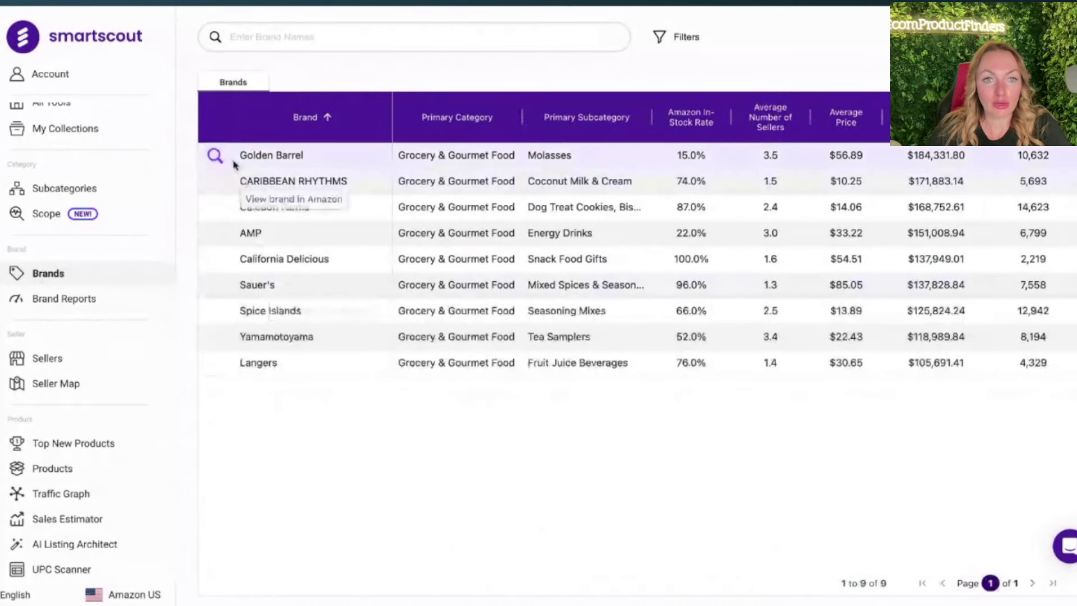
left_click(276, 37)
type("Roman Ventures Store")
key("Return")
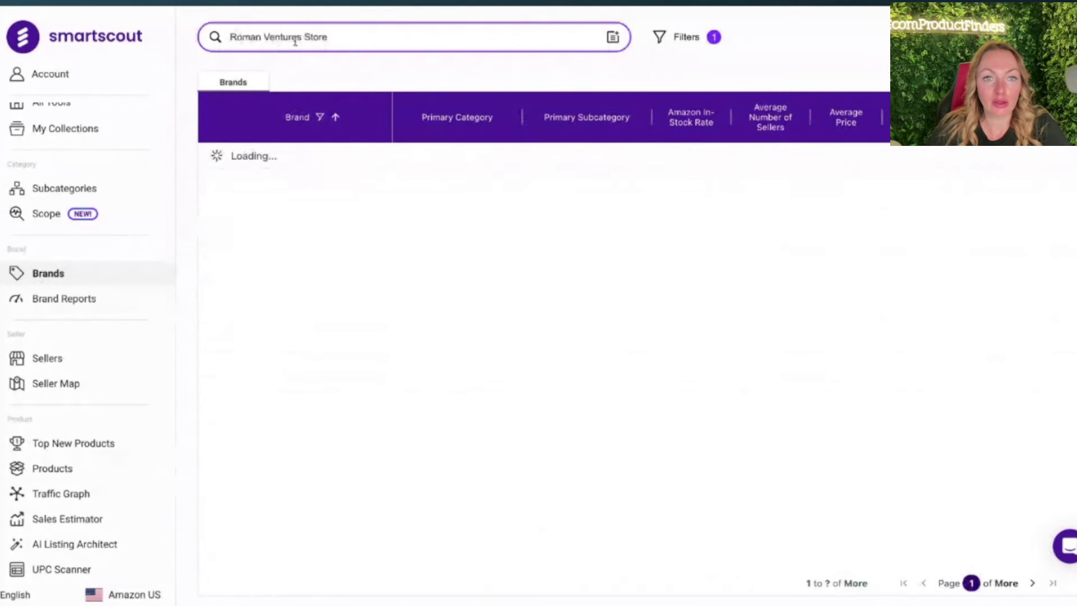
left_click_drag(302, 37, 353, 36)
key("BackSpace")
key("Return")
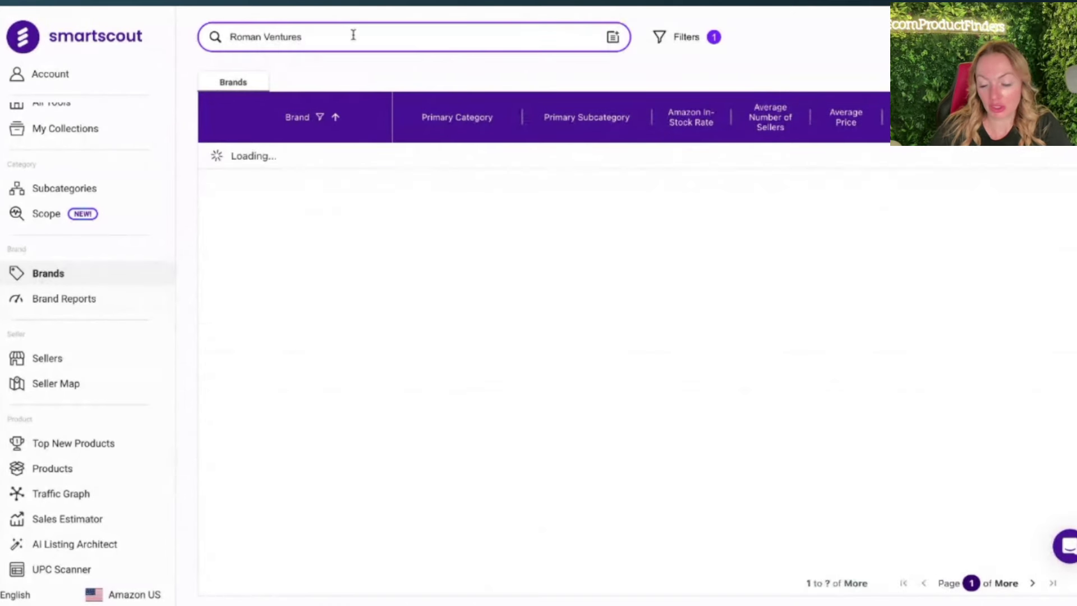
left_click(213, 154)
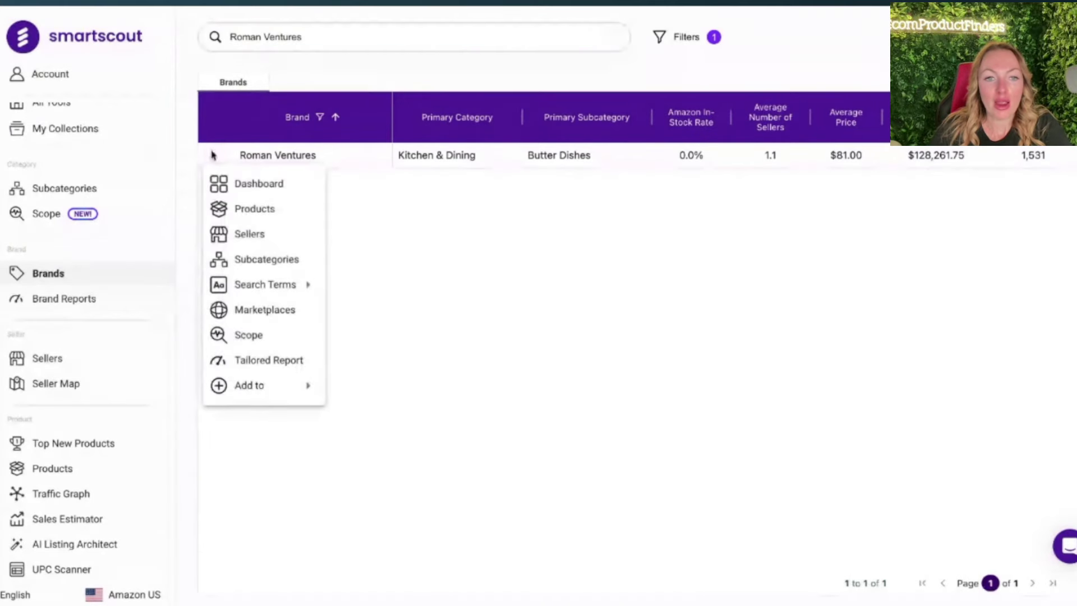
left_click(252, 186)
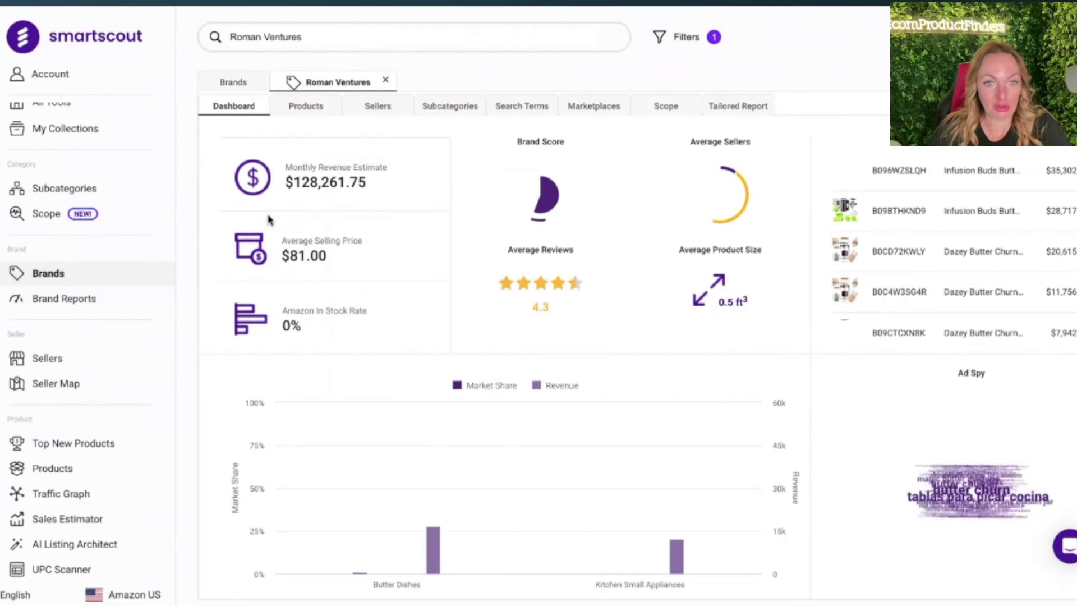
Step: Highlight Roman Ventures' $128,261.75 monthly revenue estimate on the dashboard
left_click_drag(368, 188, 290, 183)
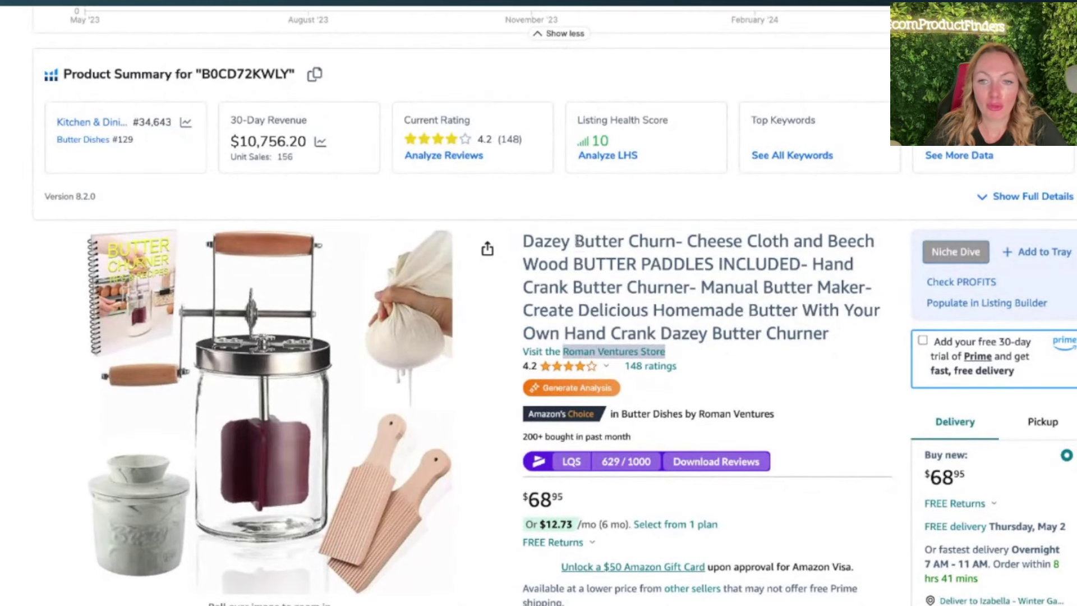
Step: Search Amazon for 'Butter Churn' and scroll through the competing churn results
left_click_drag(576, 241, 674, 241)
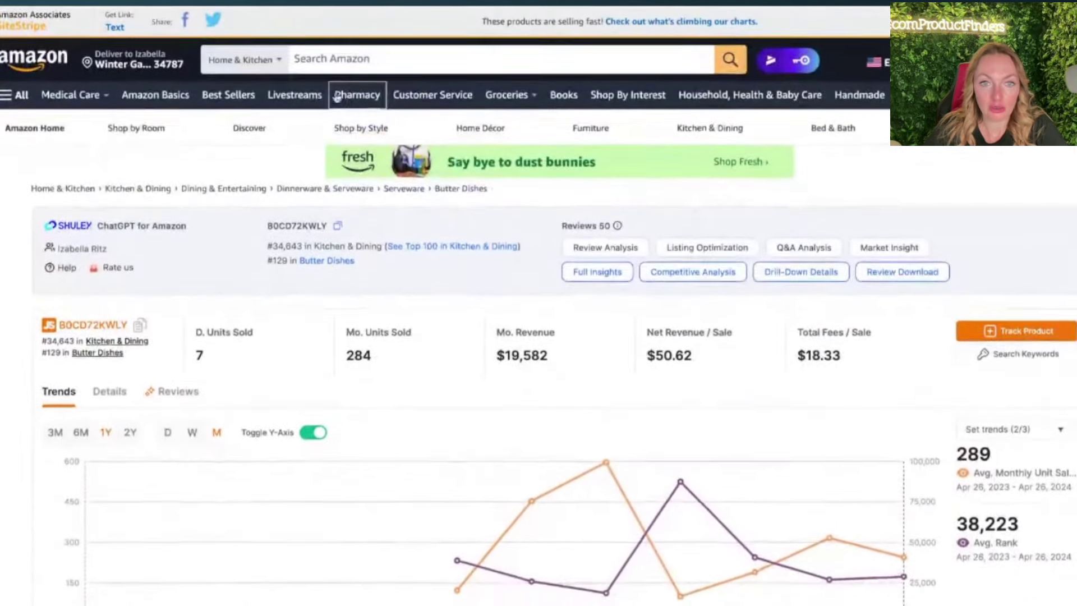
type("Butter Churn")
key("Return")
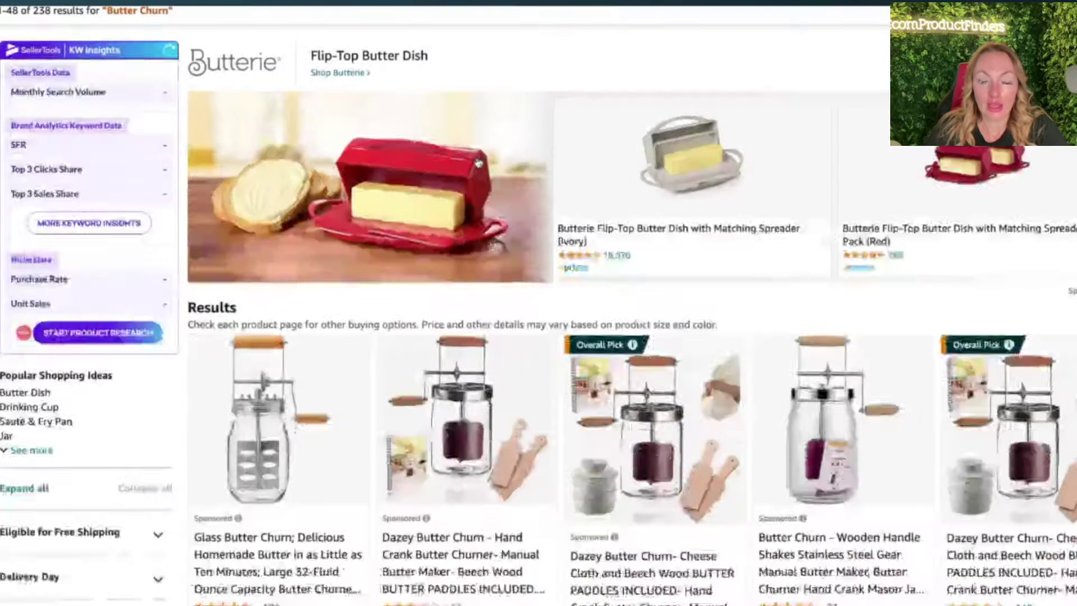
scroll(479, 163, "down", 2)
scroll(478, 162, "down", 3)
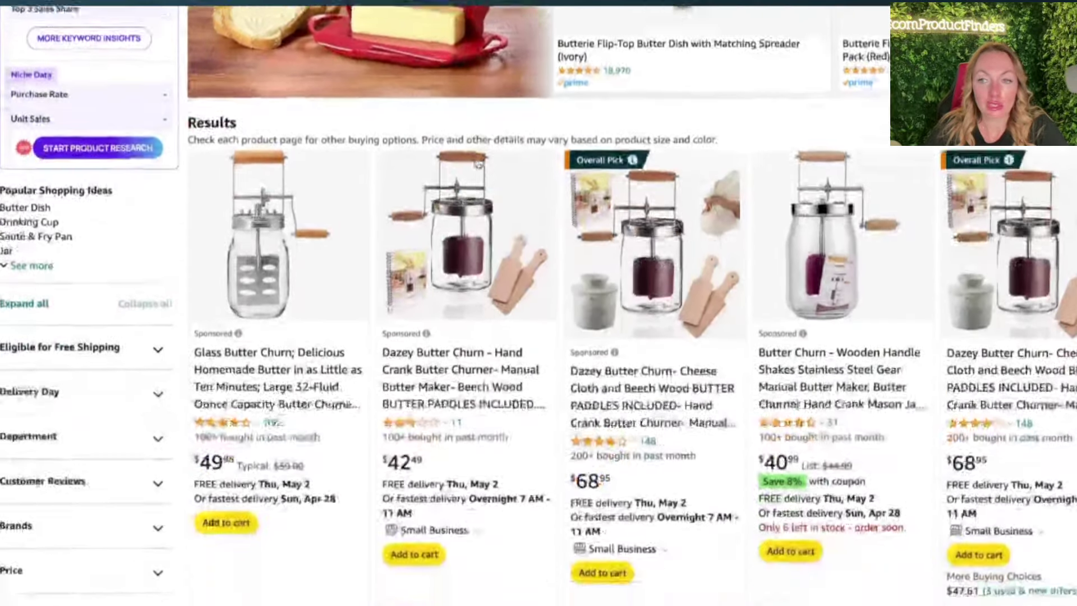
scroll(479, 163, "down", 2)
scroll(479, 162, "down", 2)
scroll(538, 303, "down", 2)
scroll(538, 303, "down", 2)
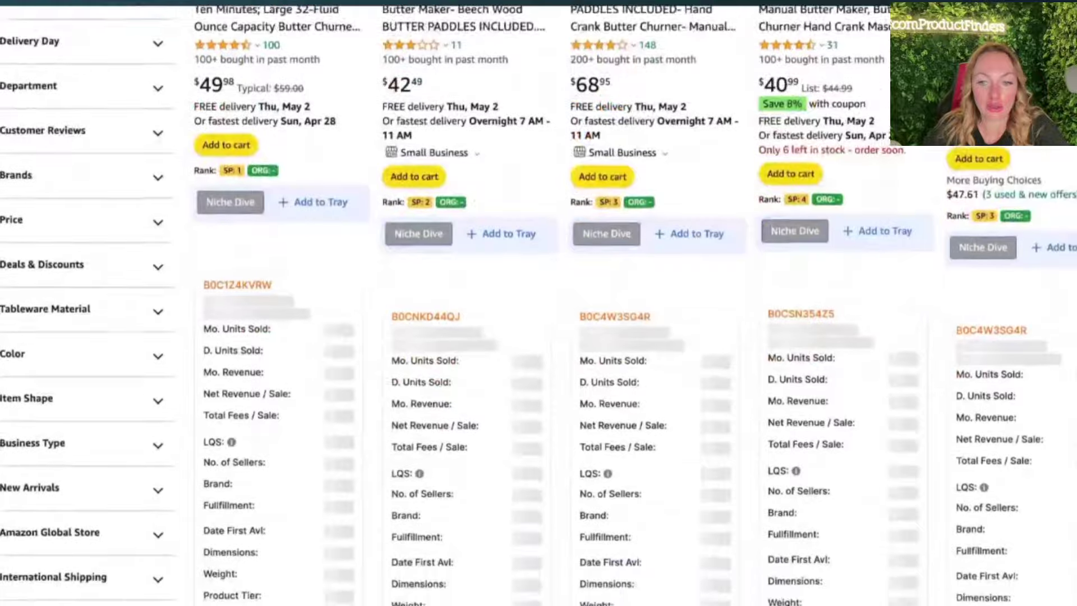
scroll(539, 303, "down", 5)
scroll(538, 303, "down", 3)
scroll(539, 303, "down", 2)
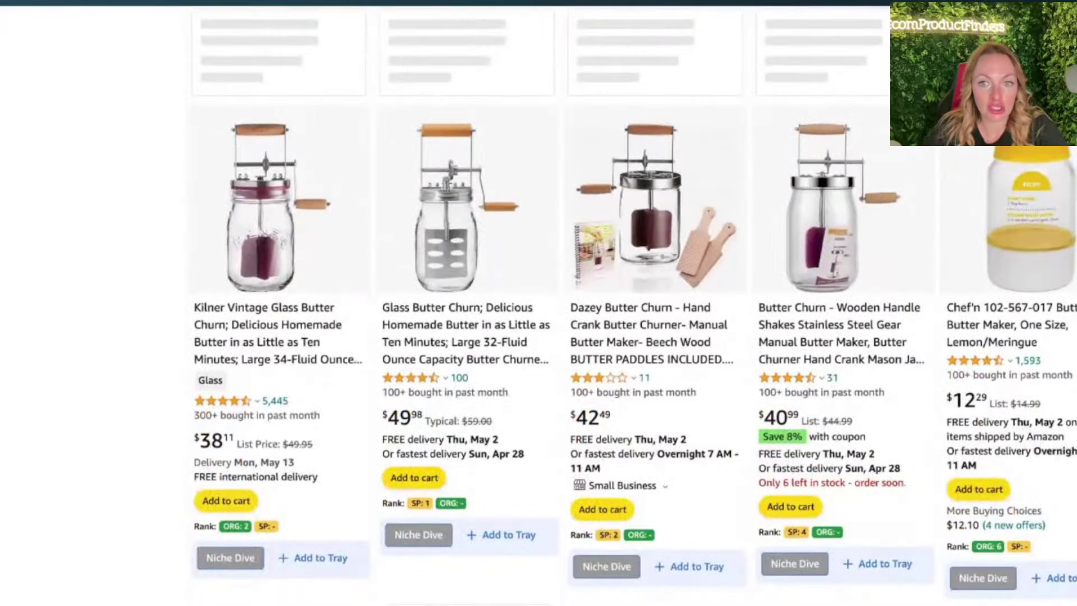
scroll(538, 303, "down", 2)
scroll(538, 303, "down", 1)
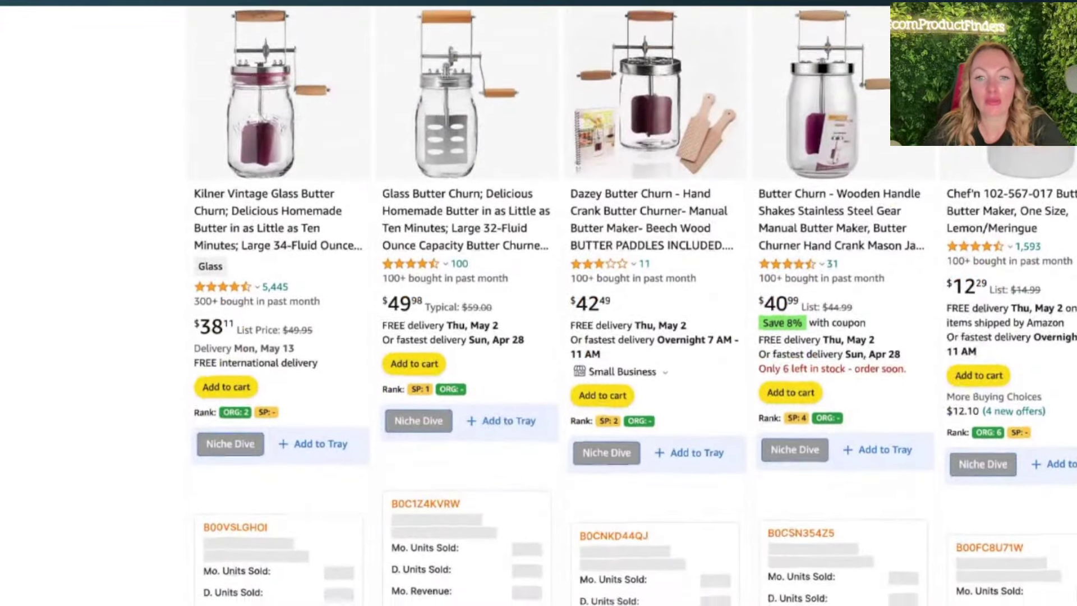
scroll(538, 303, "down", 2)
scroll(538, 303, "down", 2)
scroll(538, 303, "down", 8)
scroll(538, 303, "down", 2)
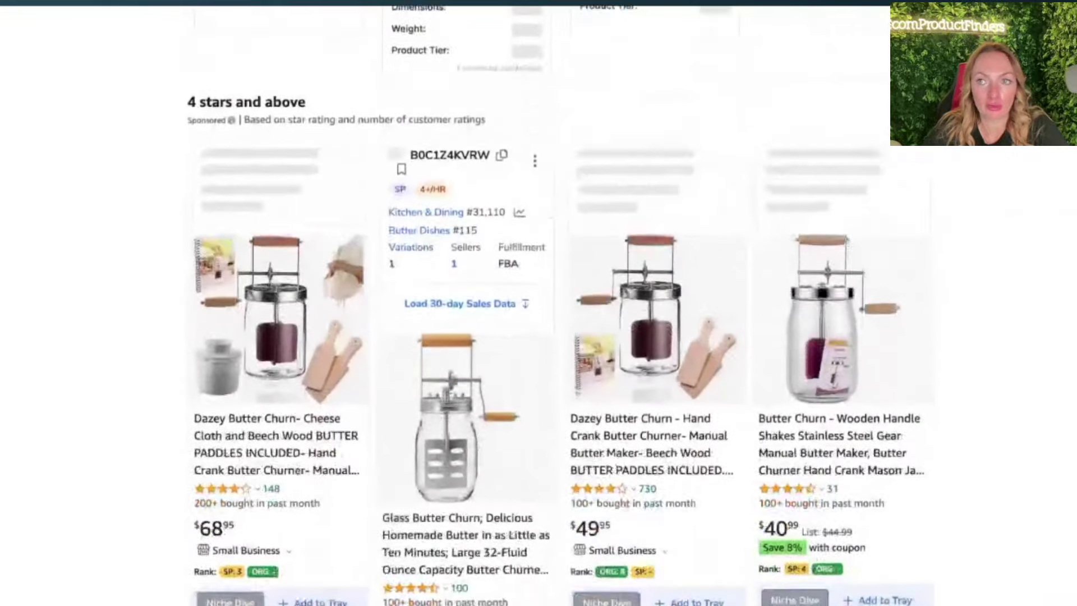
scroll(538, 303, "down", 1)
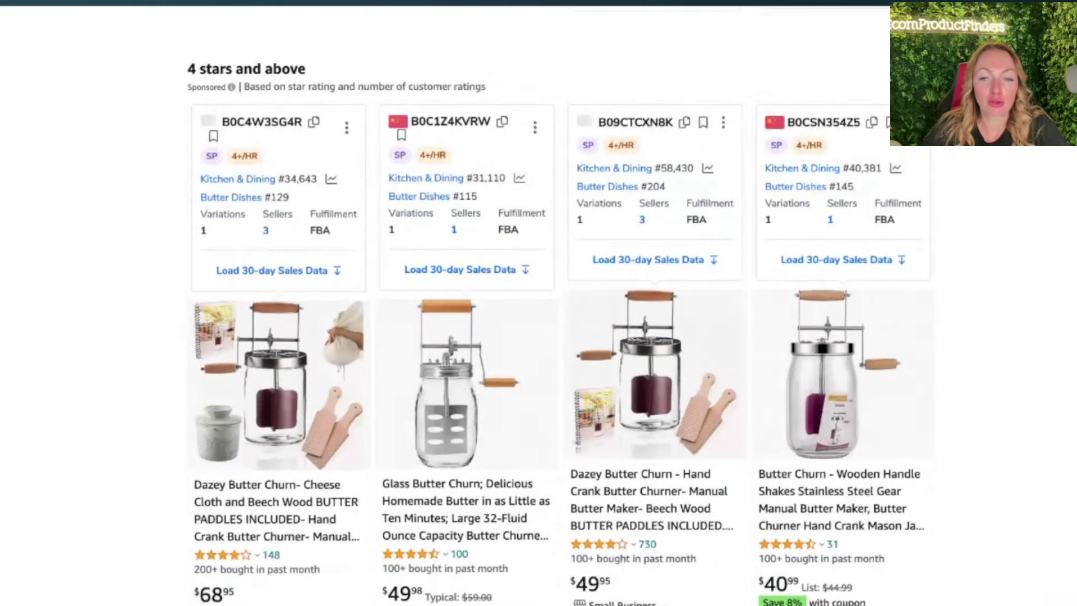
Step: Run Helium 10 Xray on the butter churn results and browse its product table
left_click(736, 45)
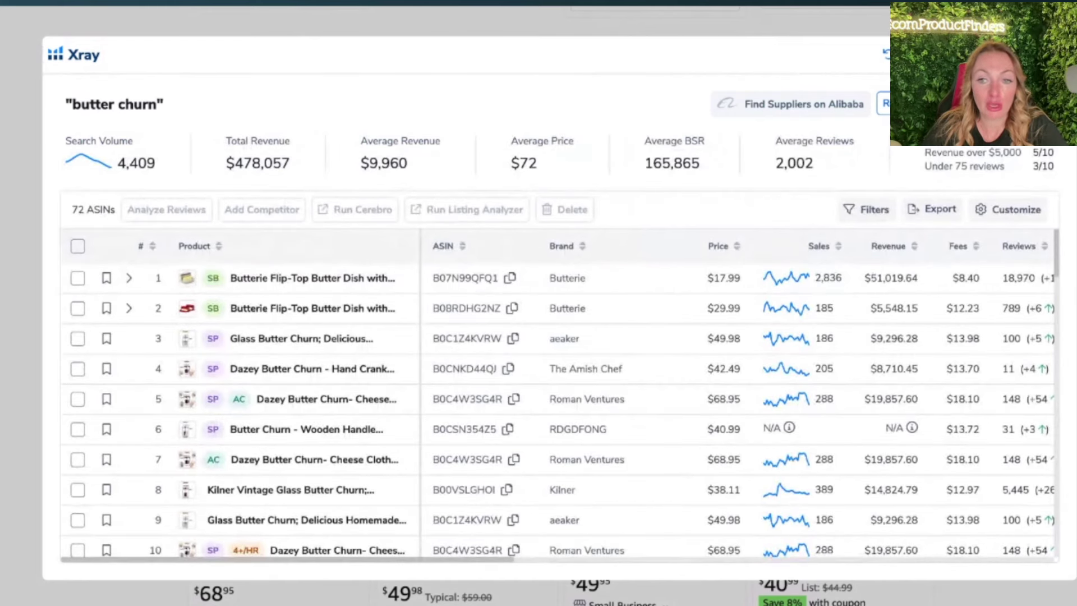
scroll(757, 297, "right", 3)
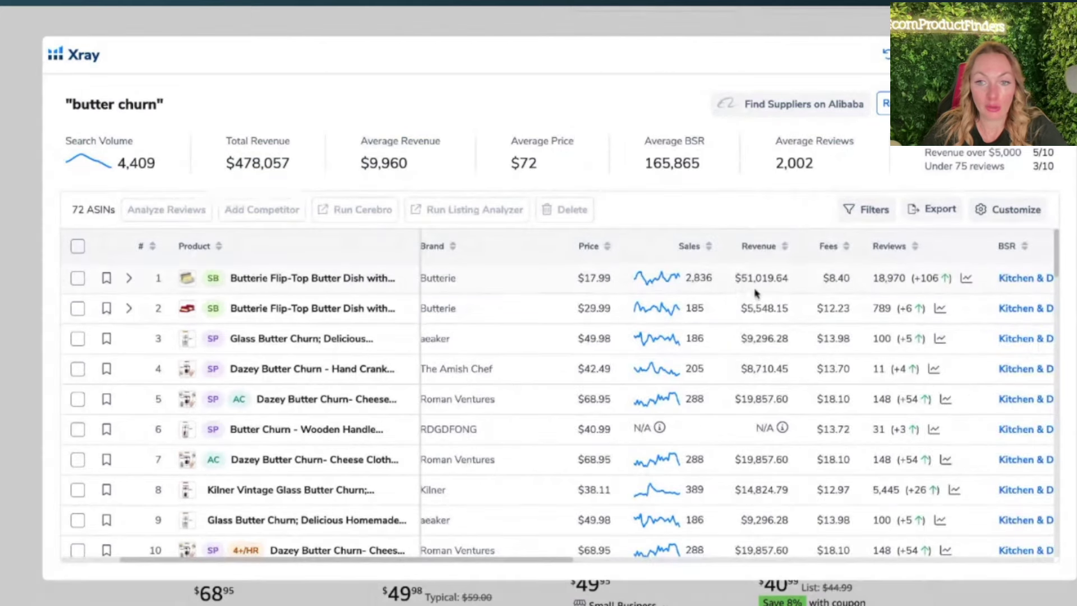
scroll(768, 306, "right", 3)
scroll(752, 304, "down", 1)
scroll(735, 303, "down", 1)
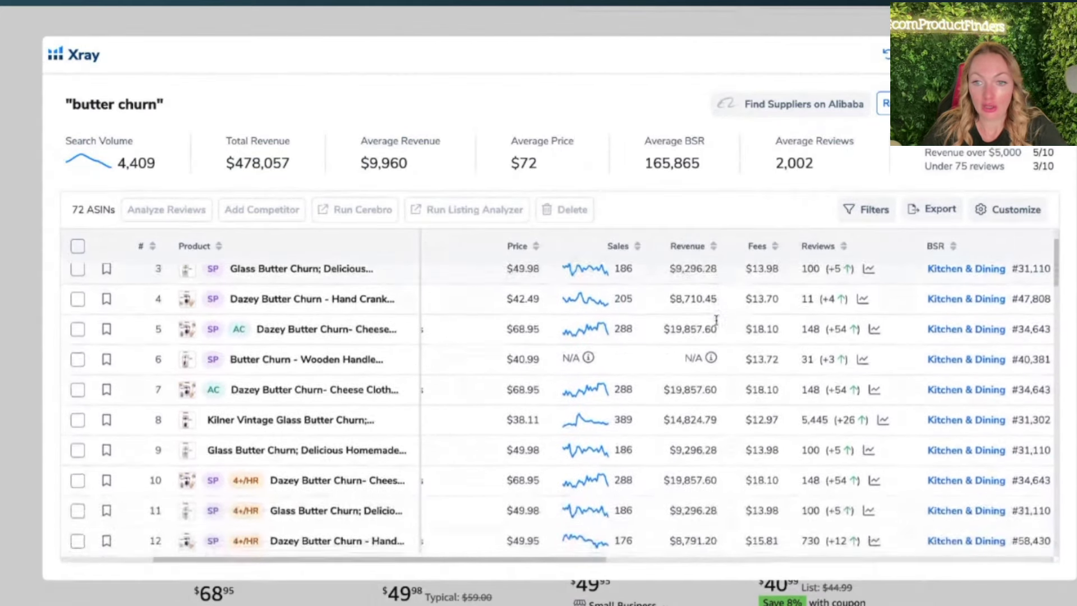
scroll(717, 302, "down", 1)
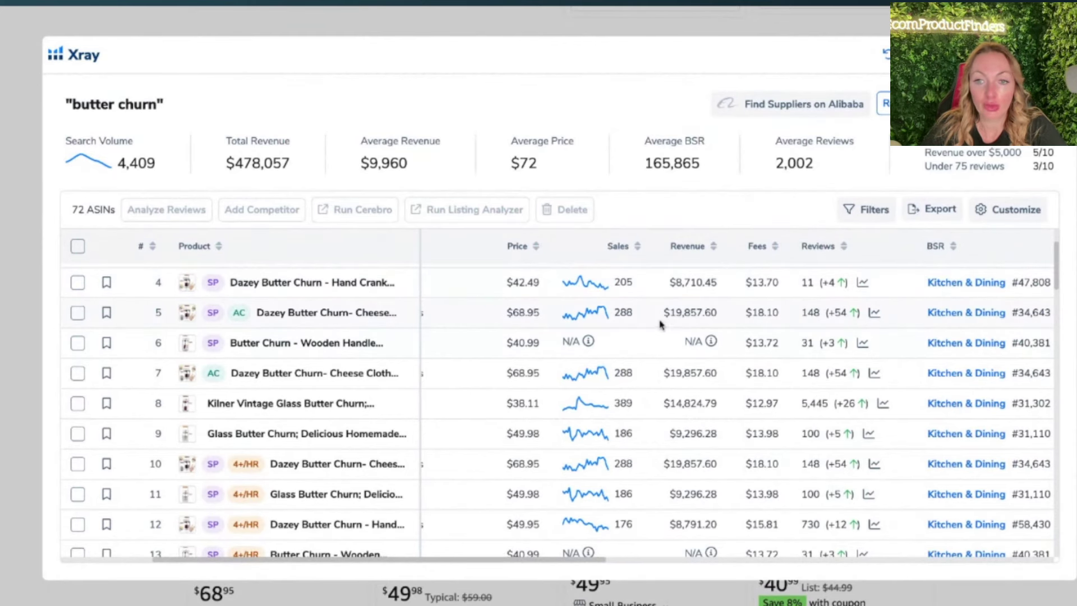
scroll(437, 370, "down", 2)
scroll(185, 420, "down", 2)
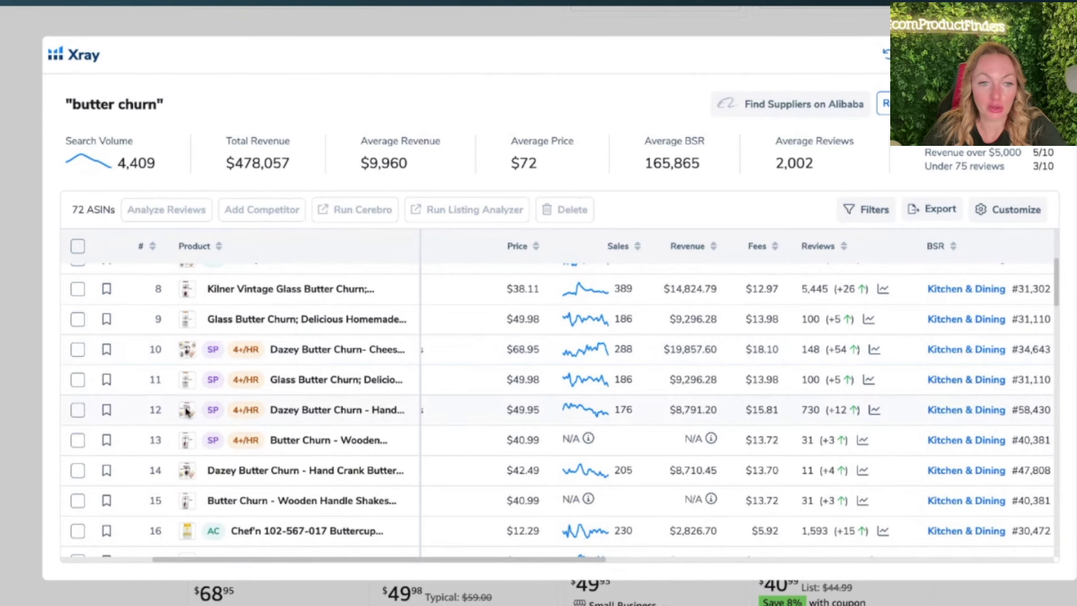
scroll(187, 448, "down", 3)
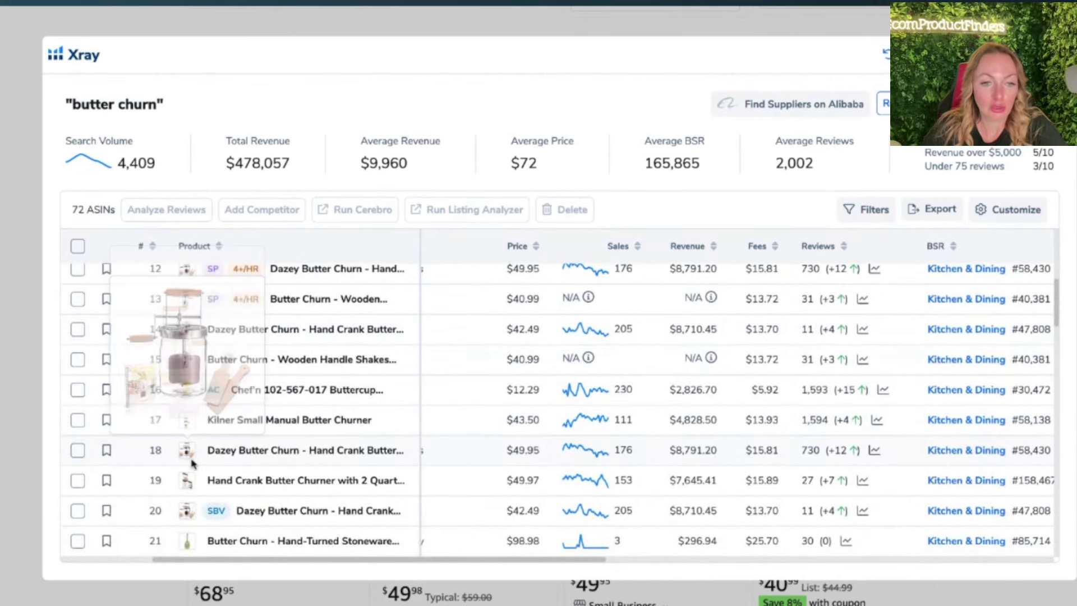
mouse_move(186, 450)
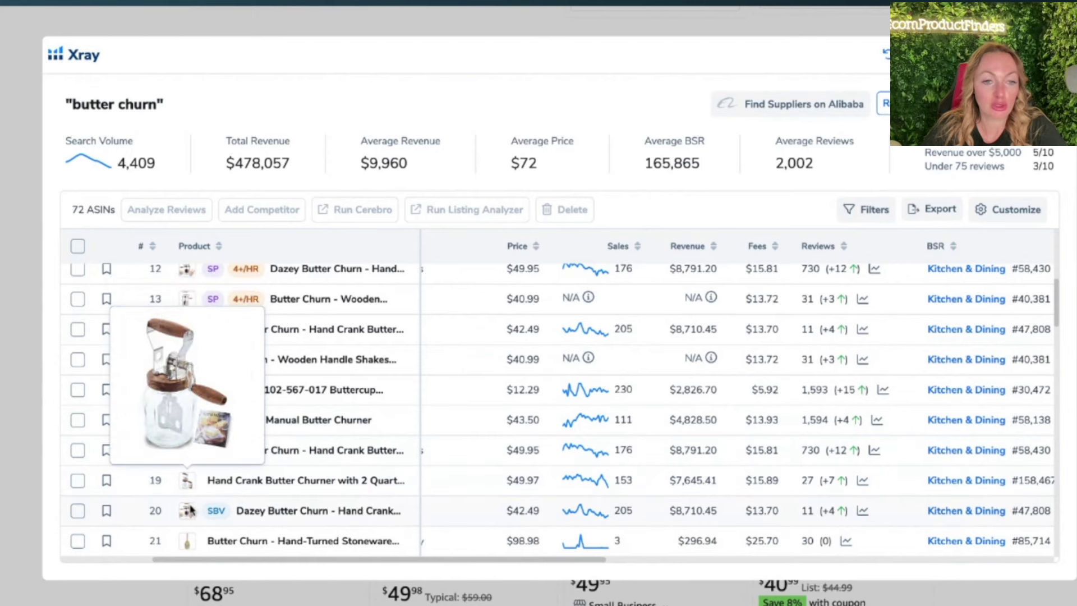
scroll(189, 510, "down", 2)
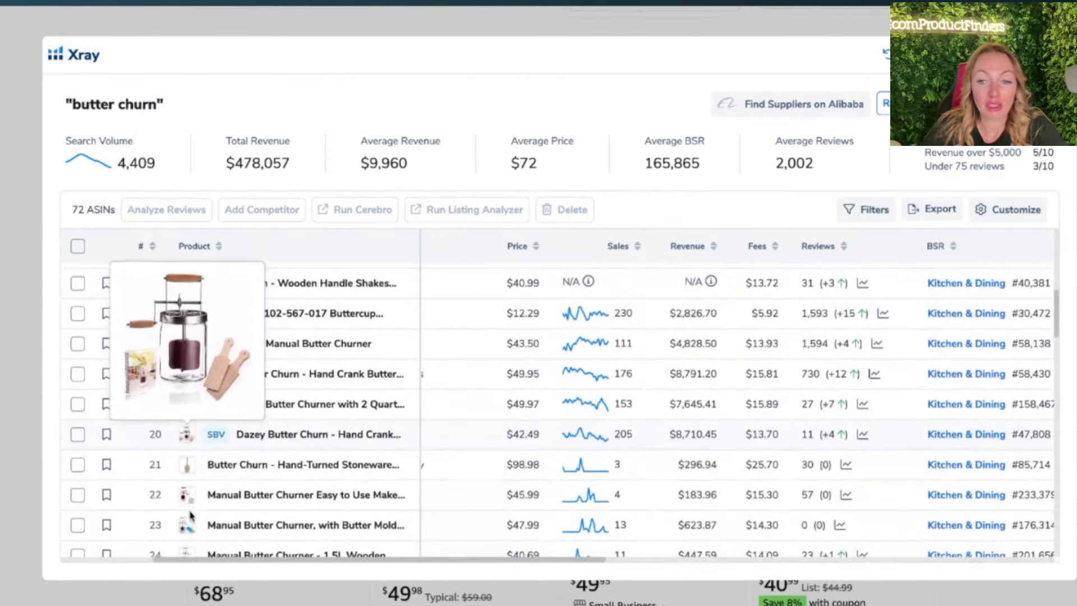